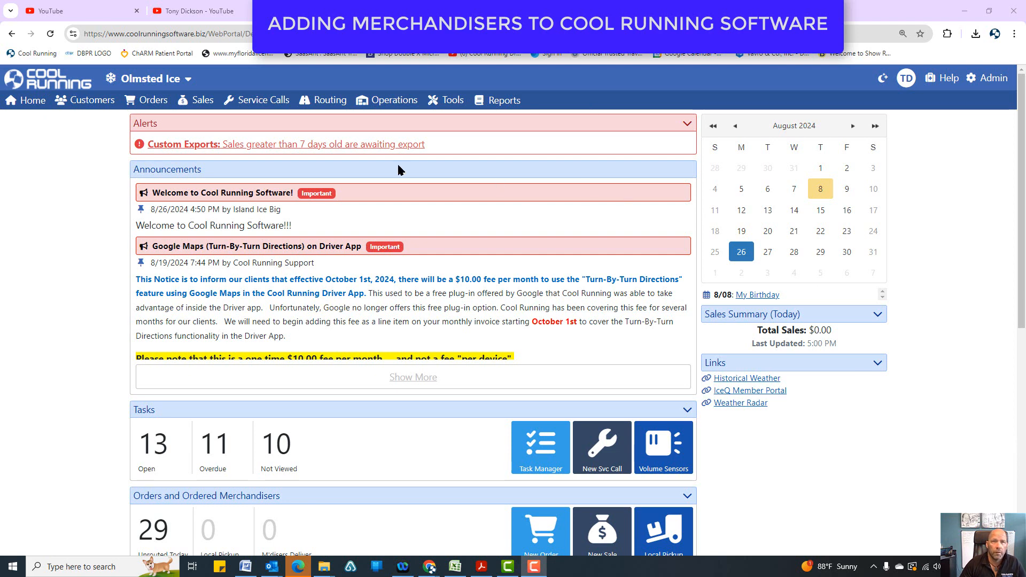
Open the merchandiser list in the Operations area and begin adding a new merchandiser.
{"action": "left_click", "coordinate": [386, 101]}
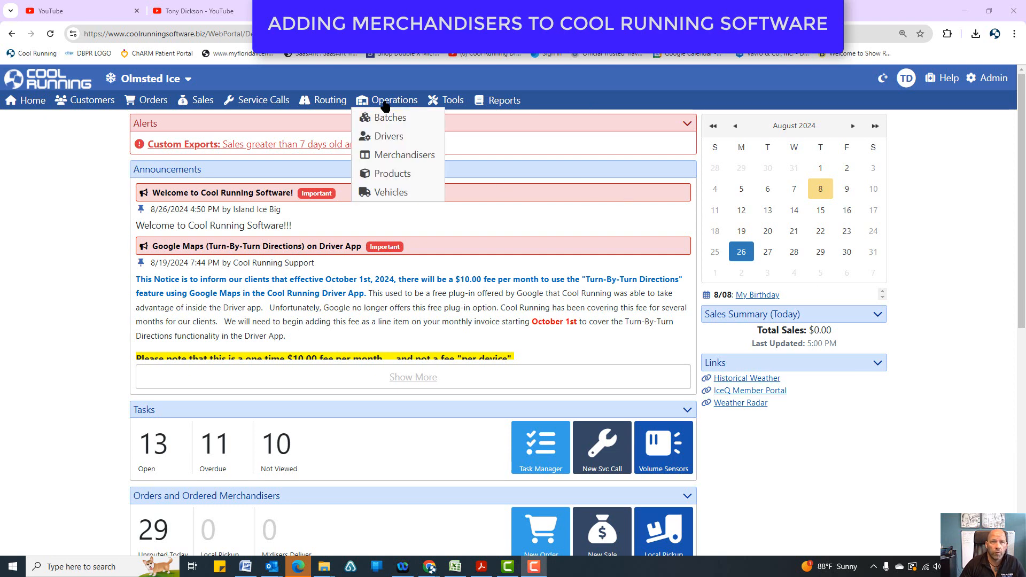
{"action": "left_click", "coordinate": [387, 154]}
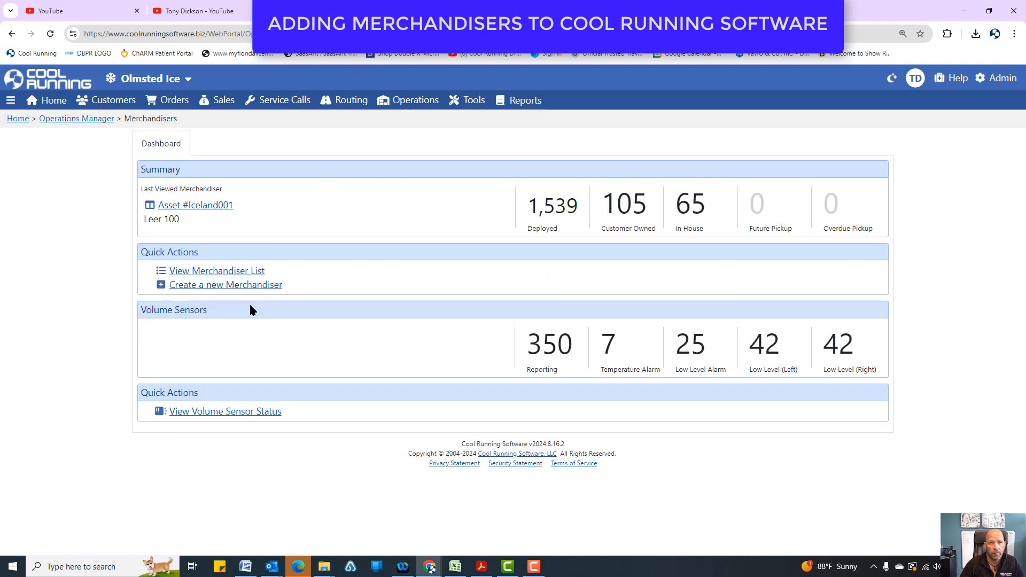
{"action": "left_click", "coordinate": [212, 271]}
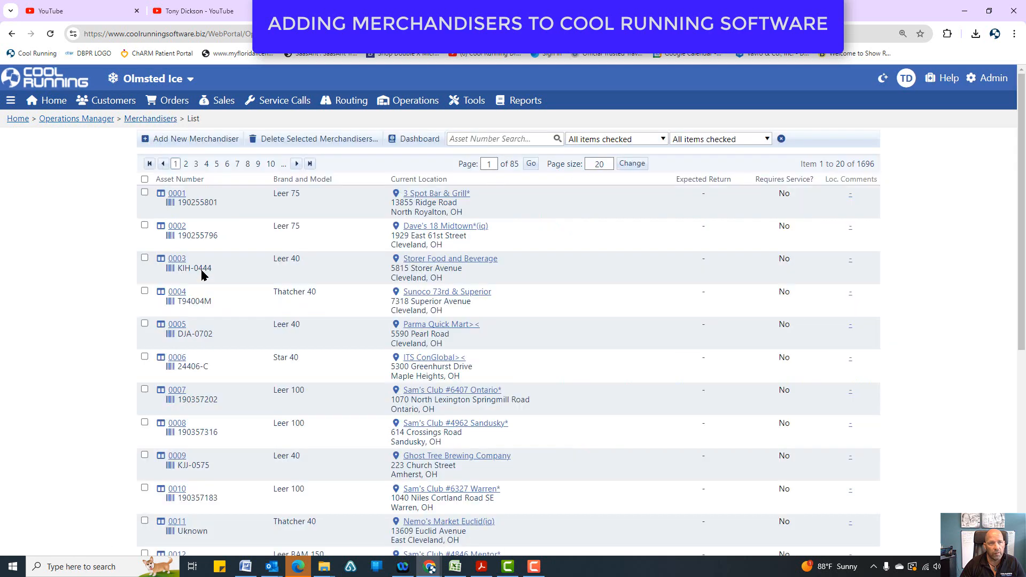
{"action": "scroll", "coordinate": [316, 357], "scroll_direction": "down", "scroll_amount": 5}
{"action": "scroll", "coordinate": [318, 374], "scroll_direction": "up", "scroll_amount": 5}
{"action": "left_click", "coordinate": [177, 140]}
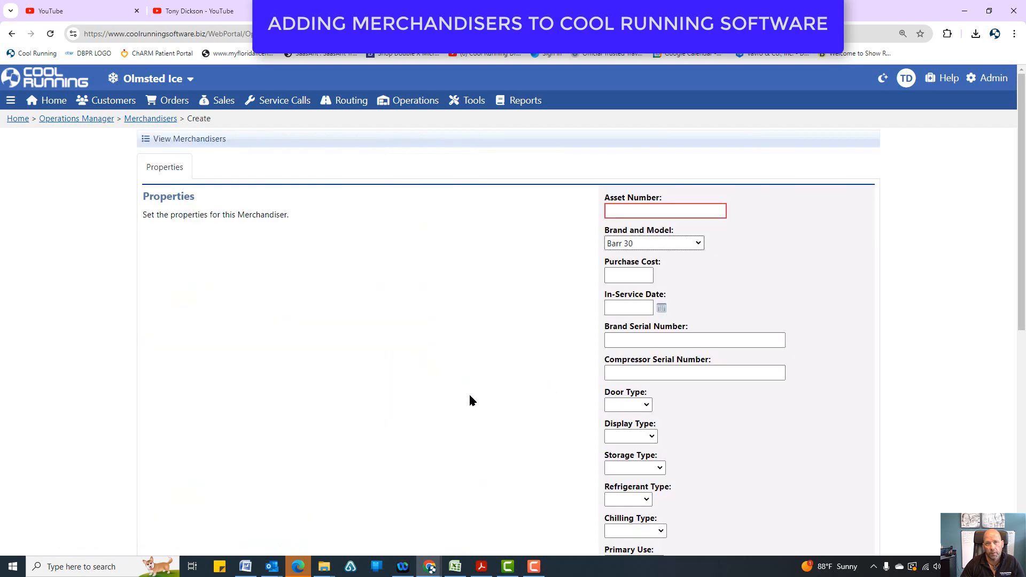
Enter 6000 as the new merchandiser's asset number and look through the available brands and models.
{"action": "left_click", "coordinate": [693, 209]}
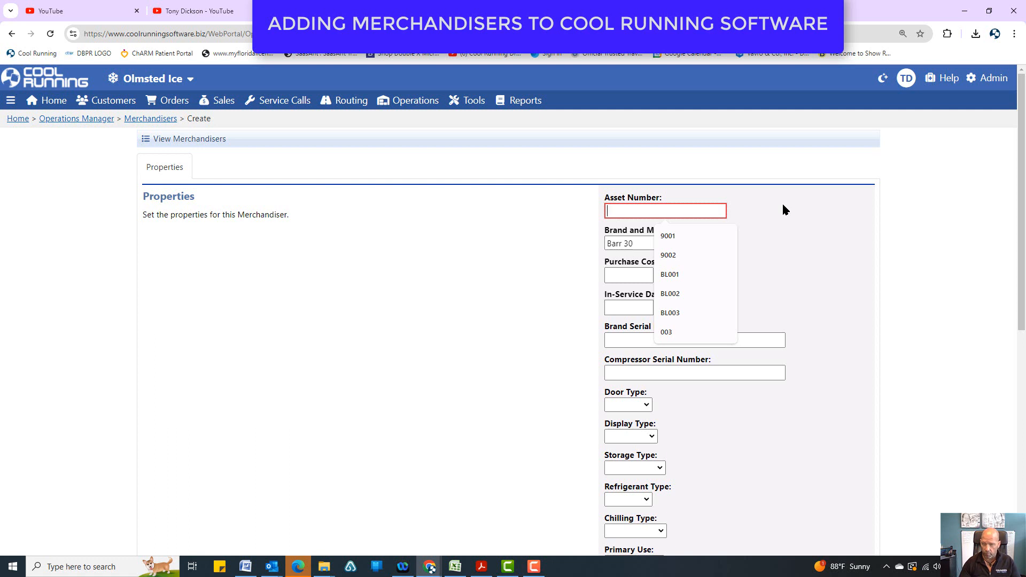
{"action": "type", "text": "6000"}
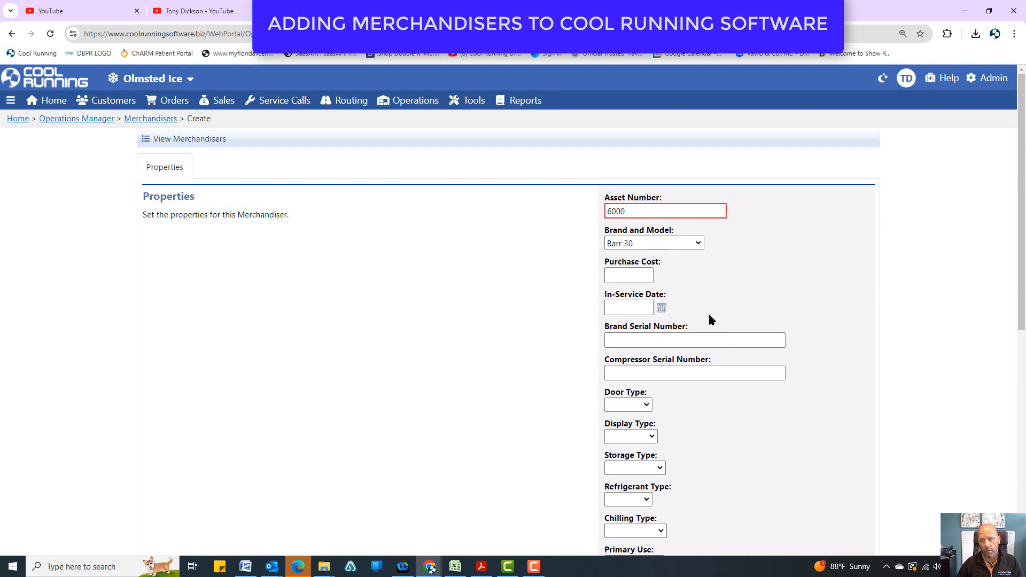
{"action": "left_click", "coordinate": [698, 244]}
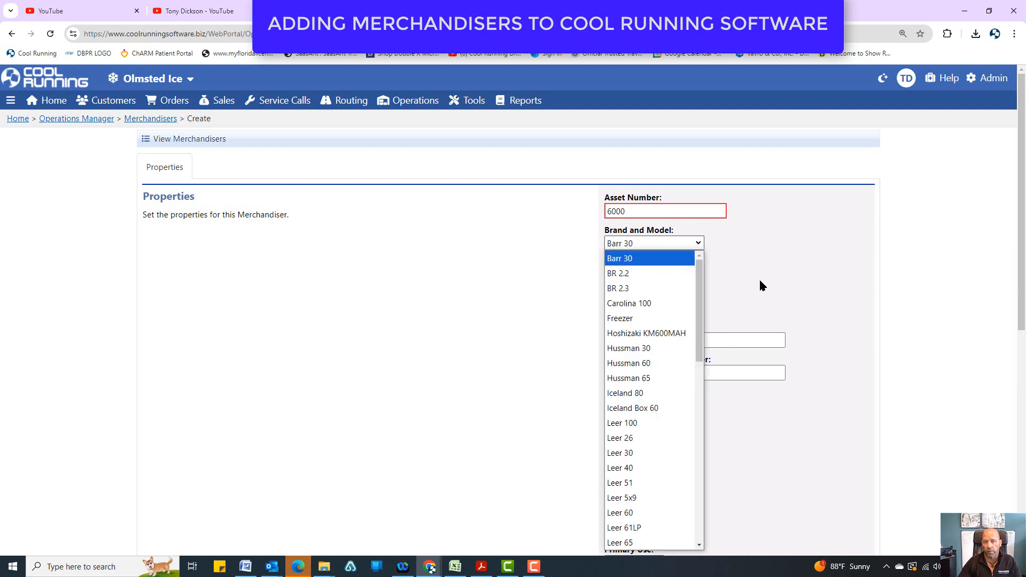
{"action": "mouse_move", "coordinate": [700, 293]}
{"action": "left_mouse_down"}
{"action": "mouse_move", "coordinate": [681, 523]}
{"action": "mouse_move", "coordinate": [697, 290]}
{"action": "left_mouse_up"}
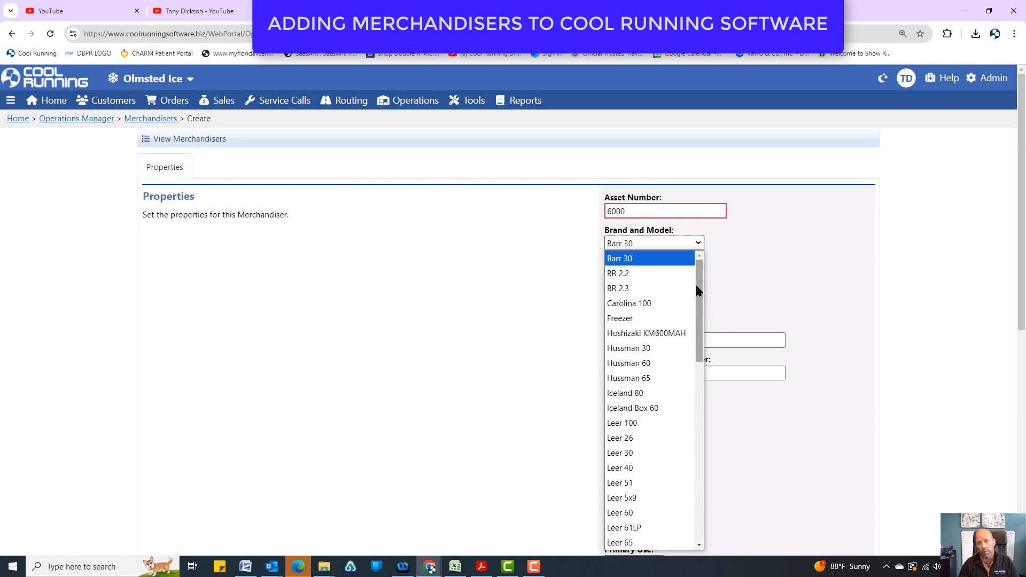
{"action": "left_click", "coordinate": [779, 223]}
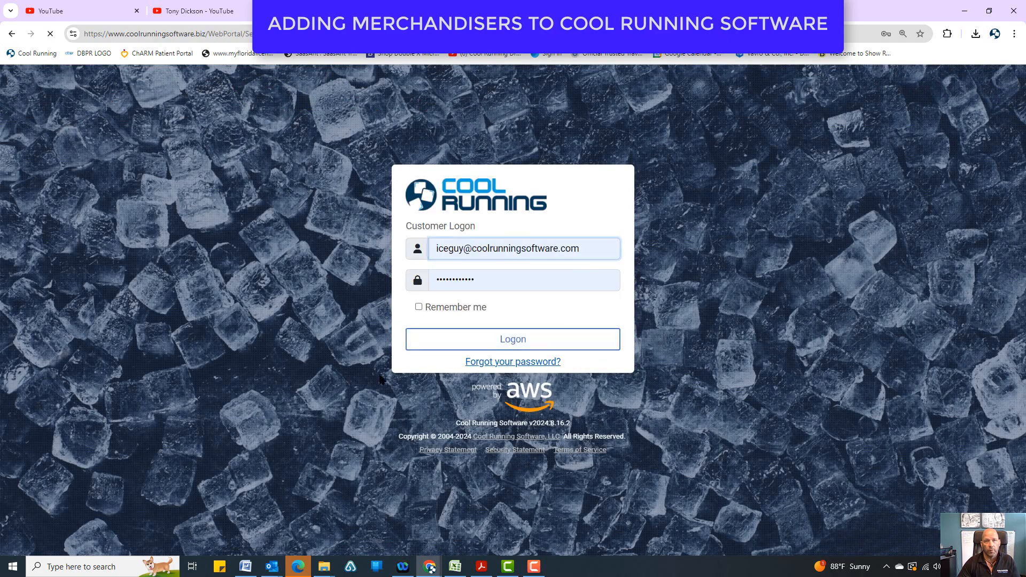
Open the Merchandiser Models table in the Datawarehouse administration and start a new model record.
{"action": "left_click", "coordinate": [449, 330]}
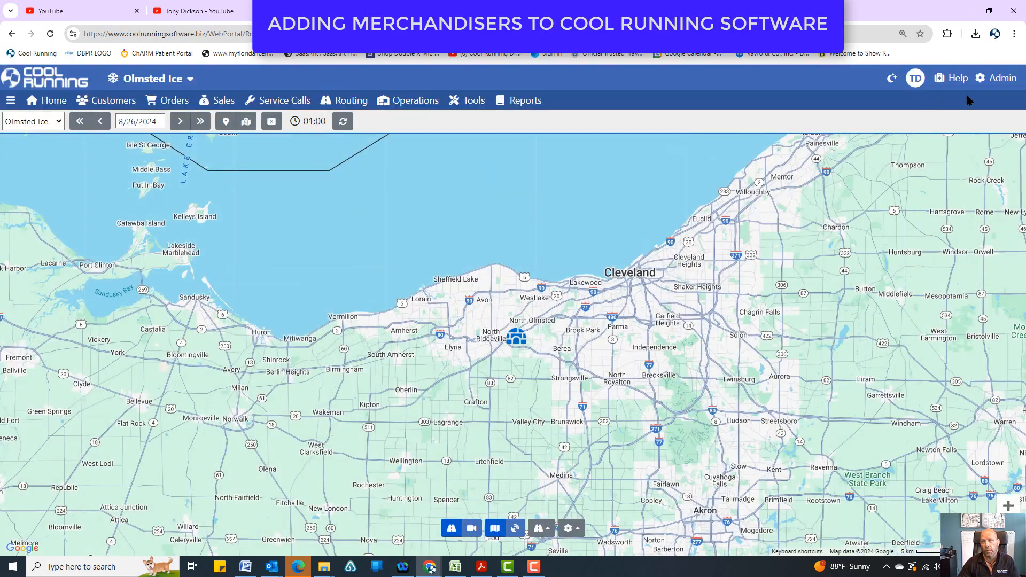
{"action": "left_click", "coordinate": [997, 78]}
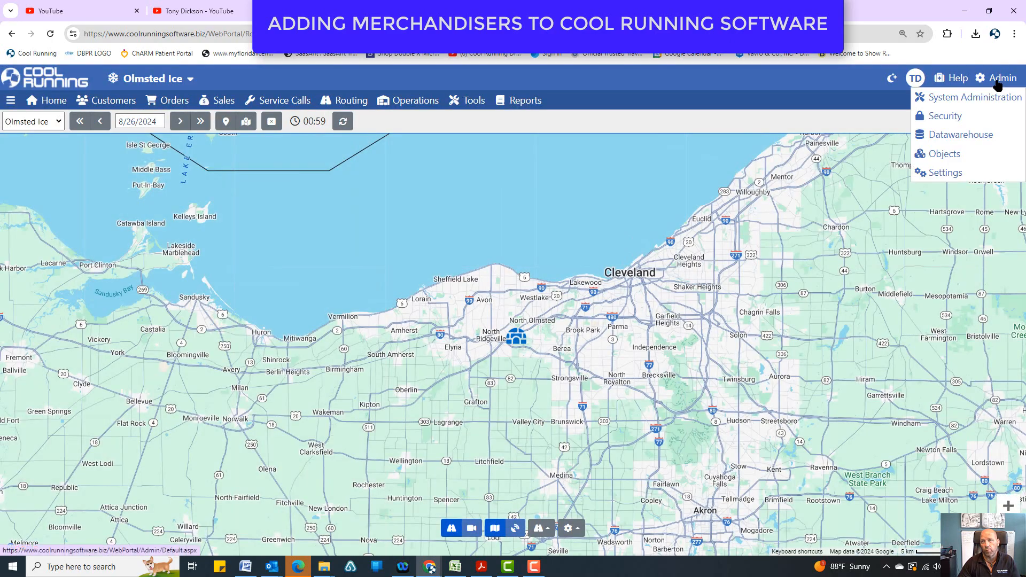
{"action": "left_click", "coordinate": [956, 134]}
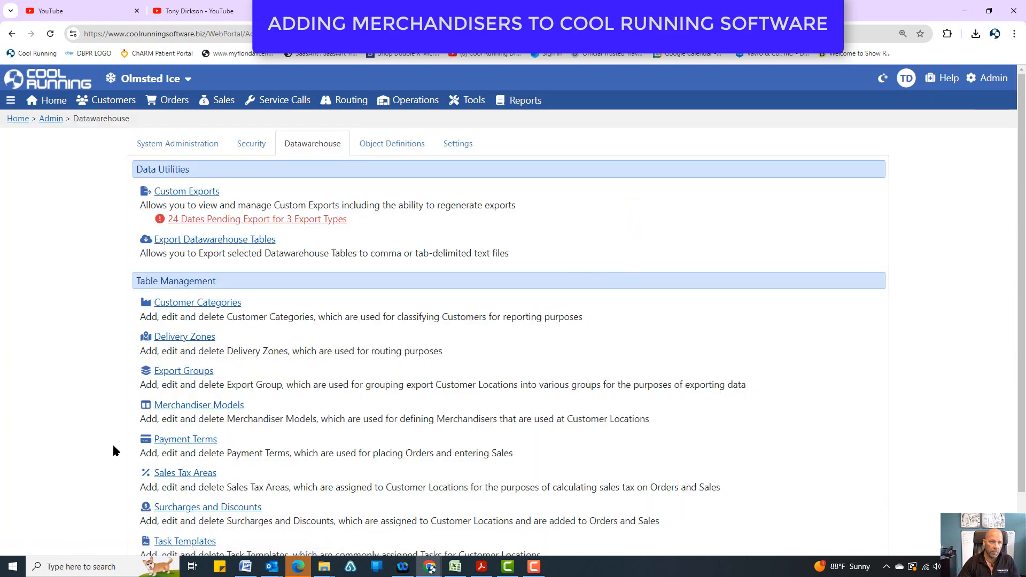
{"action": "scroll", "coordinate": [194, 378], "scroll_direction": "down", "scroll_amount": 1}
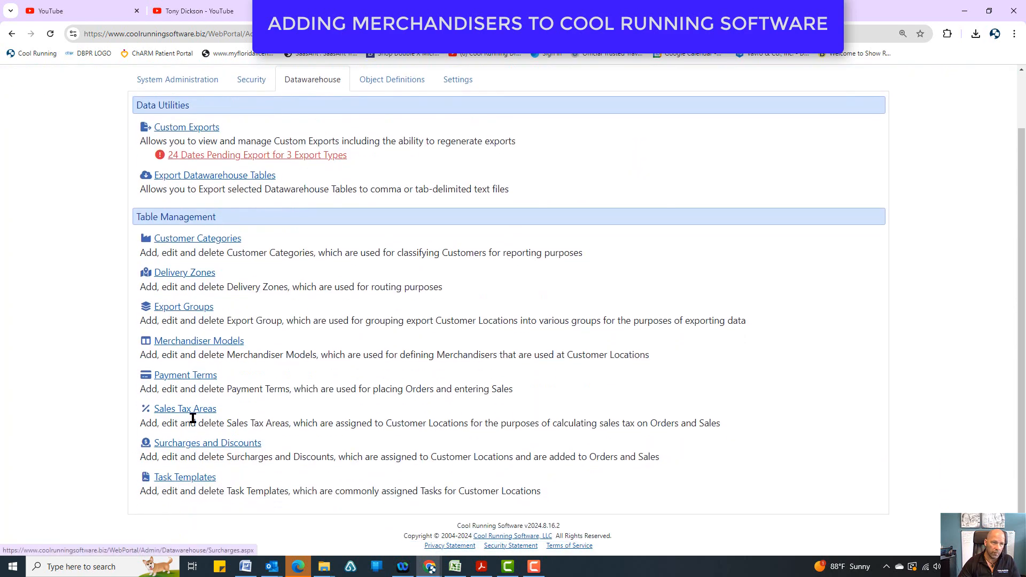
{"action": "left_click", "coordinate": [195, 342]}
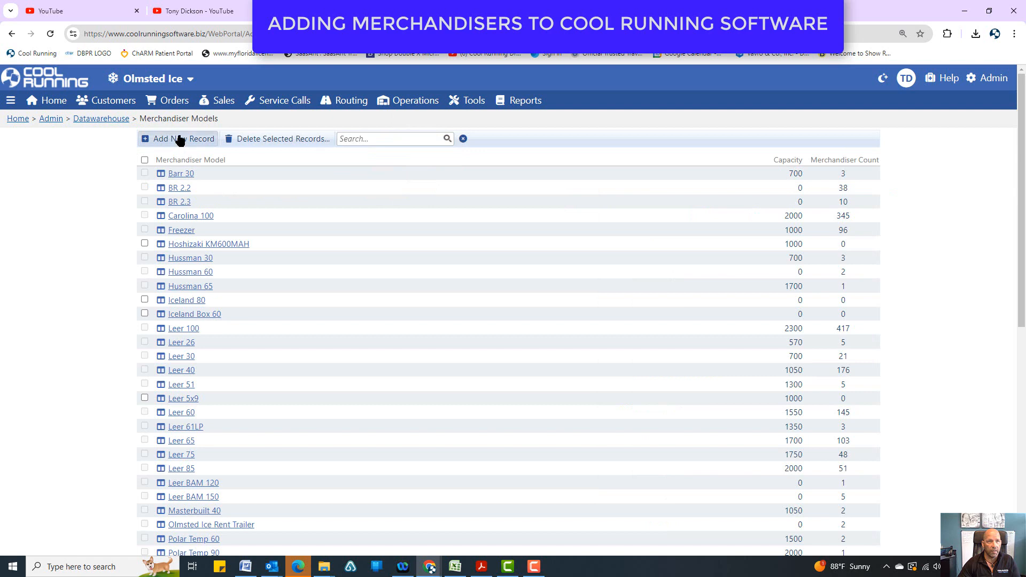
{"action": "left_click", "coordinate": [178, 141]}
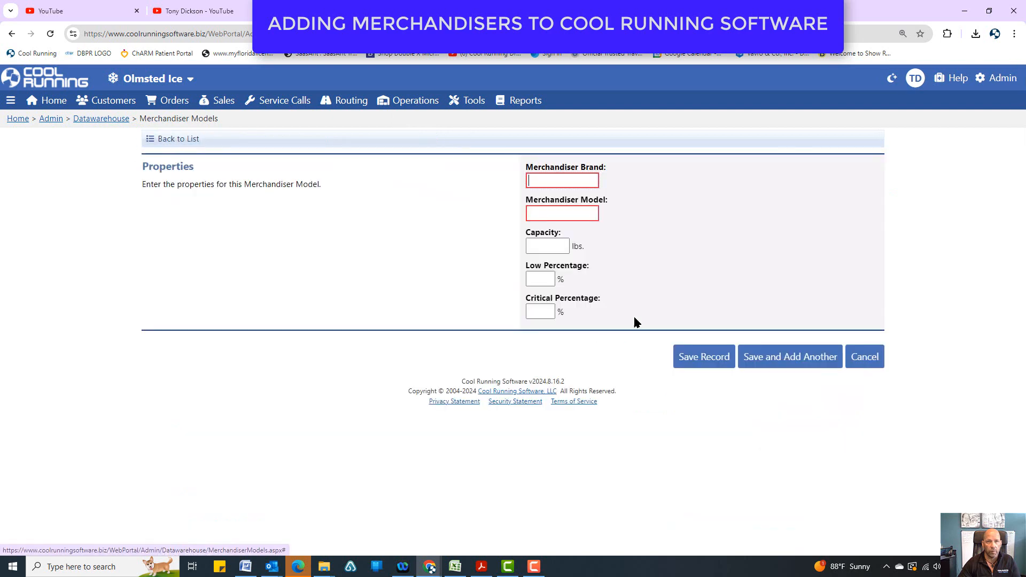
Fill in the new model record with brand China, model Box and a capacity of 1000 lbs.
{"action": "left_click", "coordinate": [562, 182]}
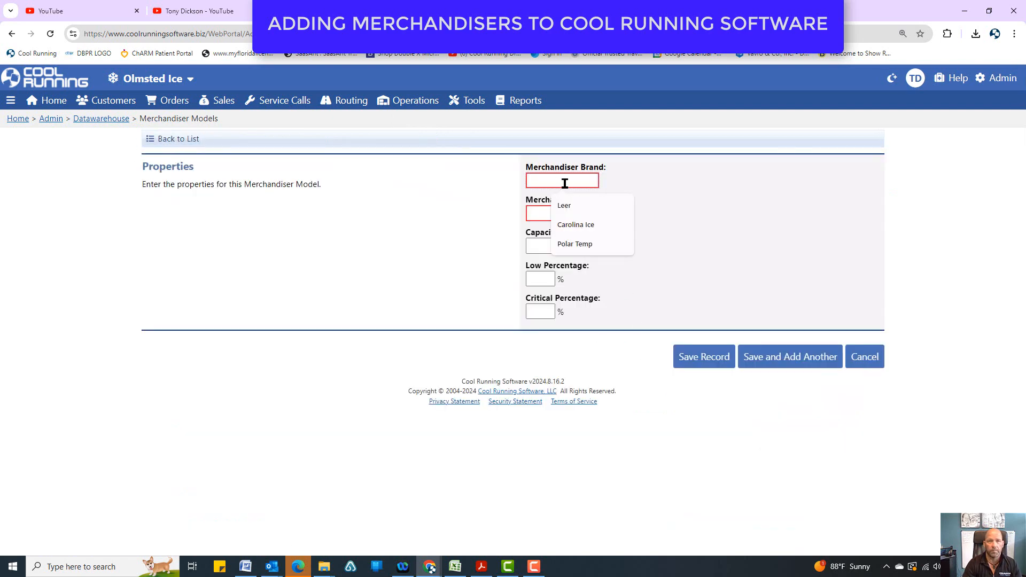
{"action": "type", "text": "China Bo"}
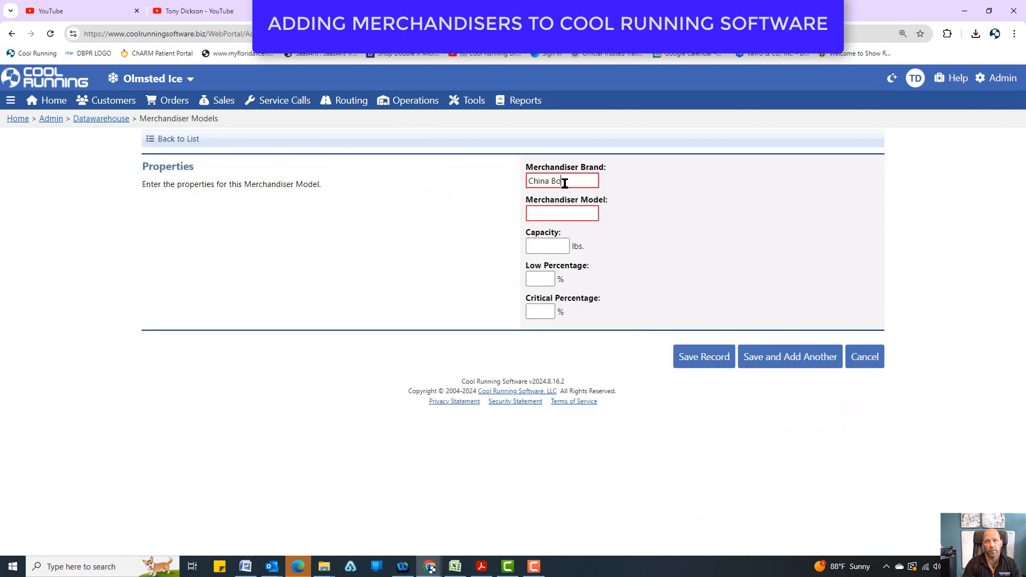
{"action": "key", "text": "BackSpace"}
{"action": "key", "text": "BackSpace"}
{"action": "type", "text": "Box"}
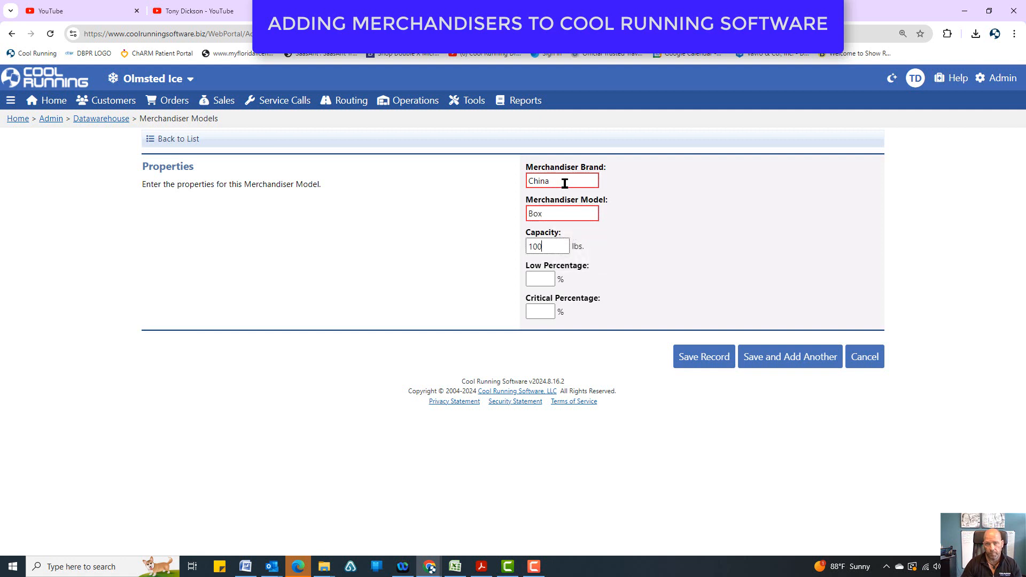
{"action": "type", "text": "0"}
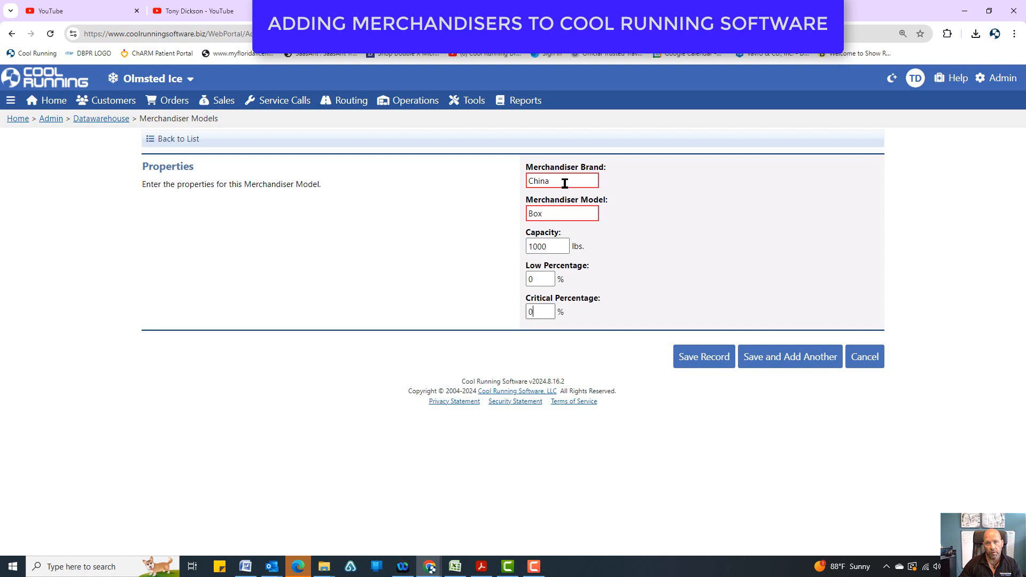
Change the merchandiser brand to China Box and the model to 1000, and save the record.
{"action": "double_click", "coordinate": [554, 248]}
{"action": "left_click", "coordinate": [565, 218]}
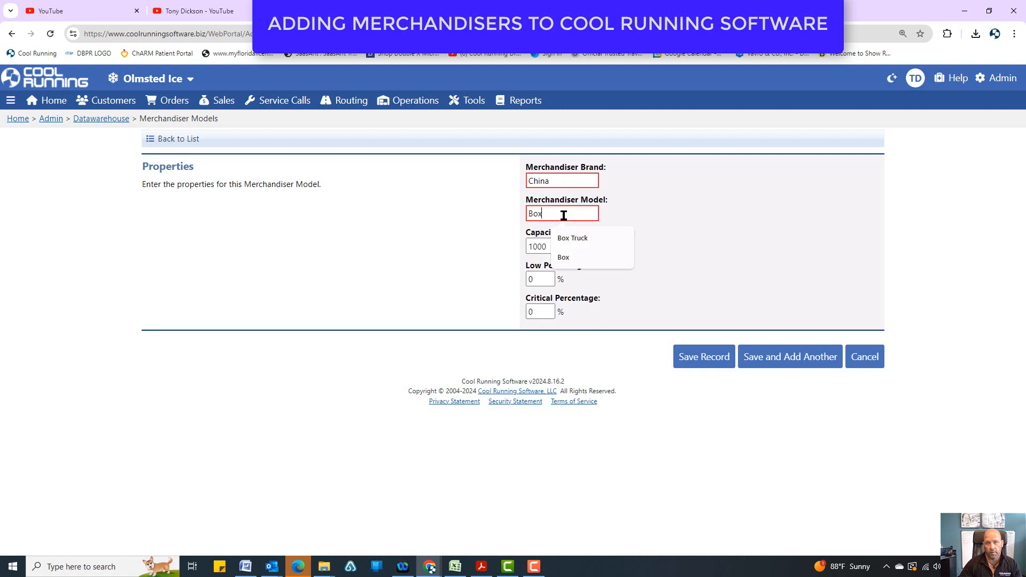
{"action": "type", "text": "100"}
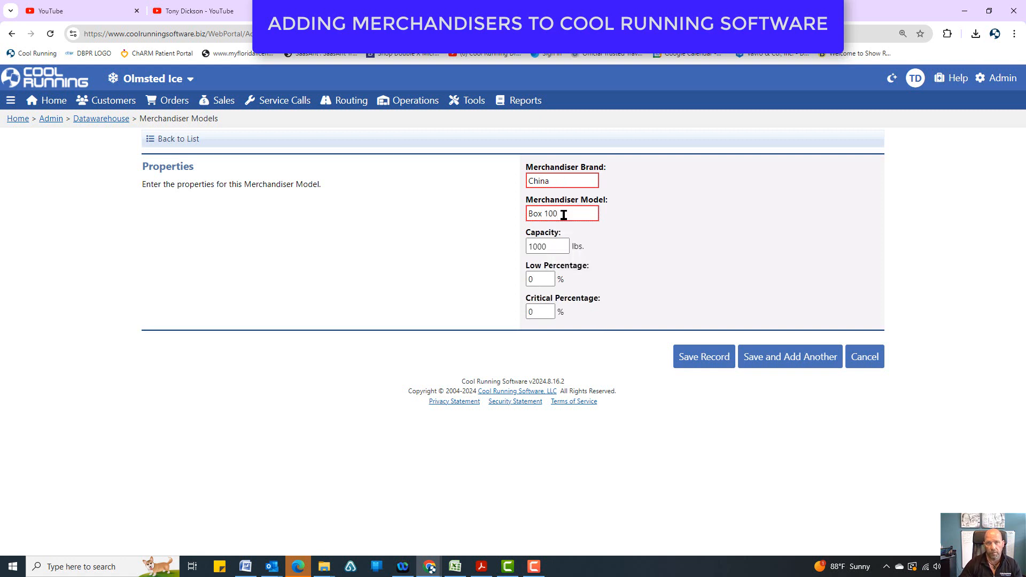
{"action": "left_click_drag", "start_coordinate": [564, 215], "coordinate": [491, 214]}
{"action": "type", "text": "1000"}
{"action": "type", "text": " Box"}
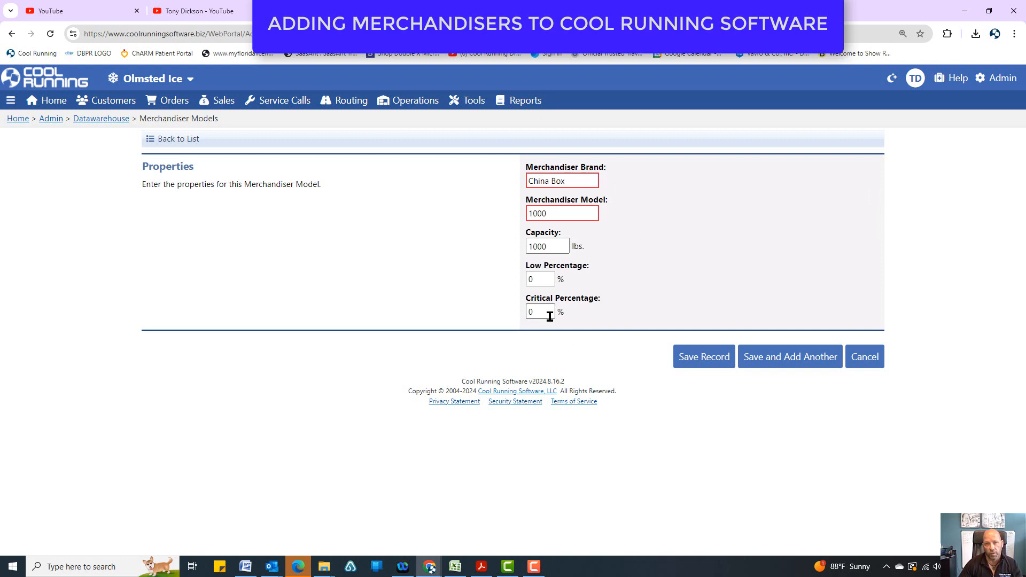
{"action": "left_click_drag", "start_coordinate": [541, 280], "coordinate": [518, 317]}
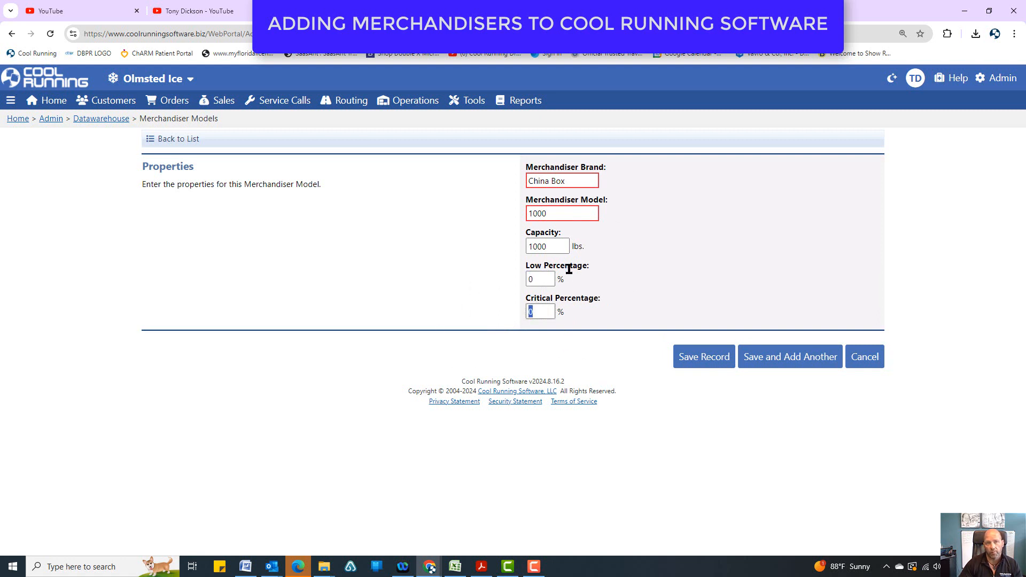
{"action": "left_click", "coordinate": [704, 357]}
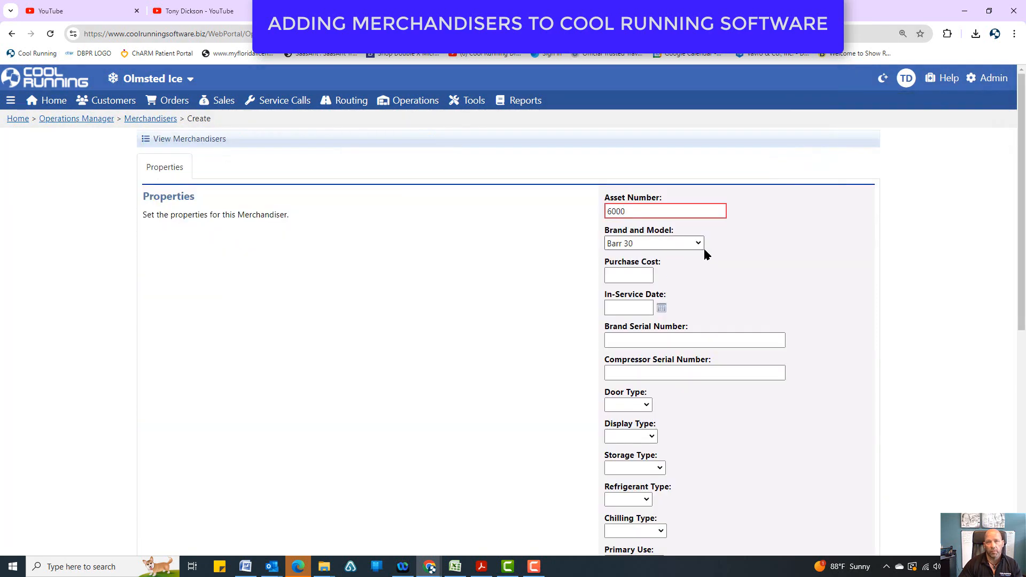
In the new merchandiser form, choose Leer 40 as brand and model and enter a purchase cost of 2800.
{"action": "left_click", "coordinate": [699, 244]}
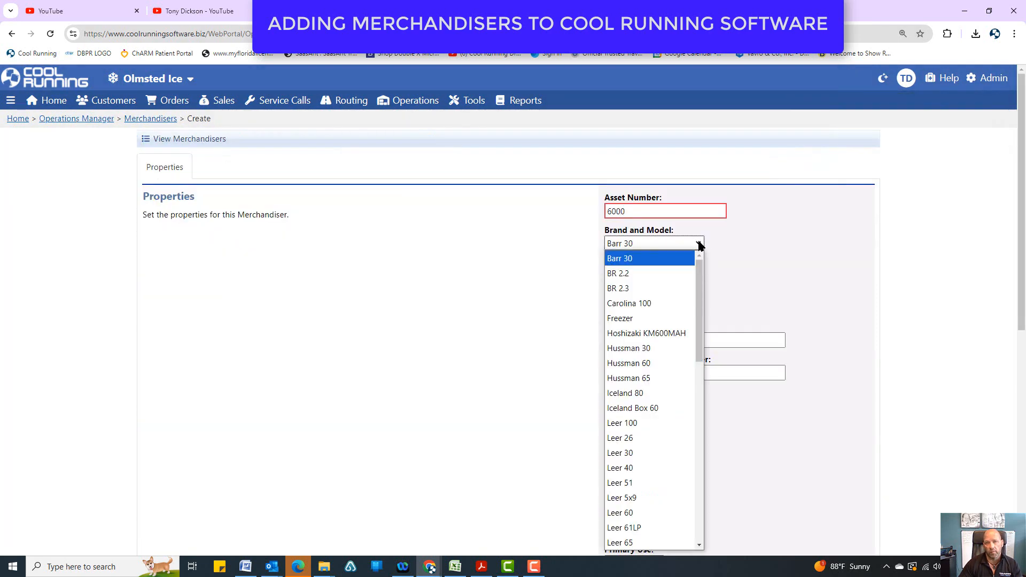
{"action": "left_click", "coordinate": [642, 468]}
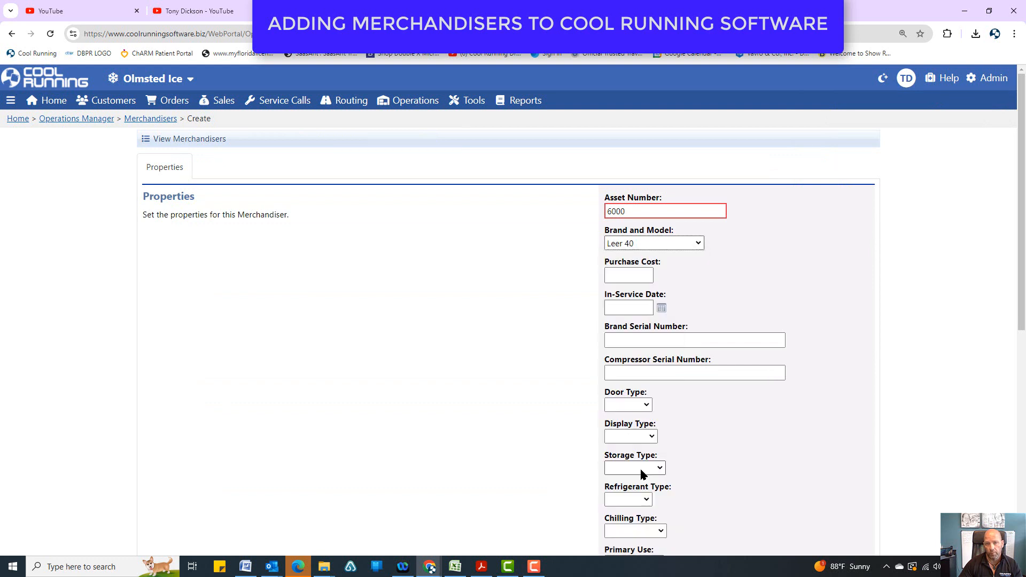
{"action": "left_click", "coordinate": [634, 277]}
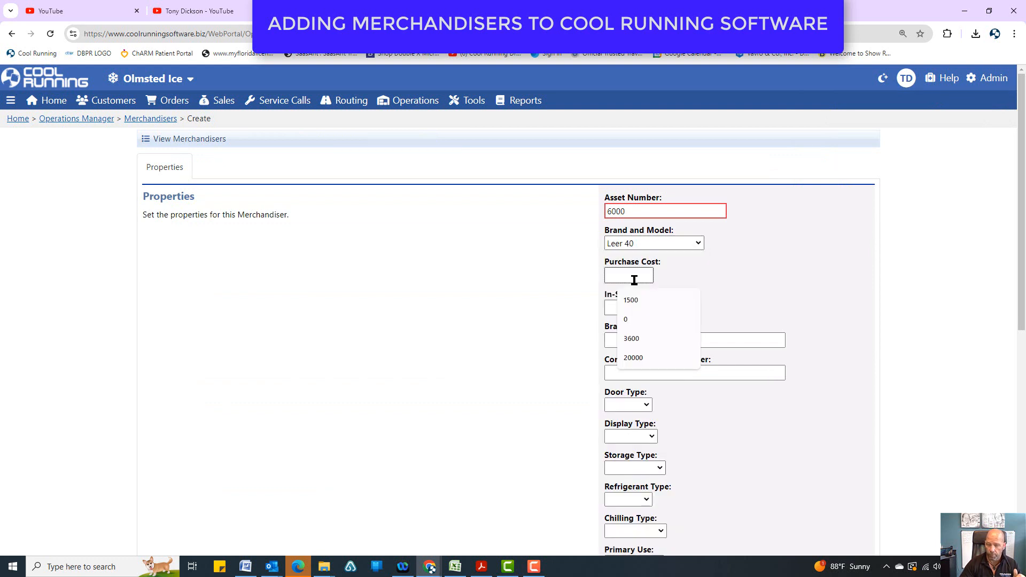
{"action": "type", "text": "2800"}
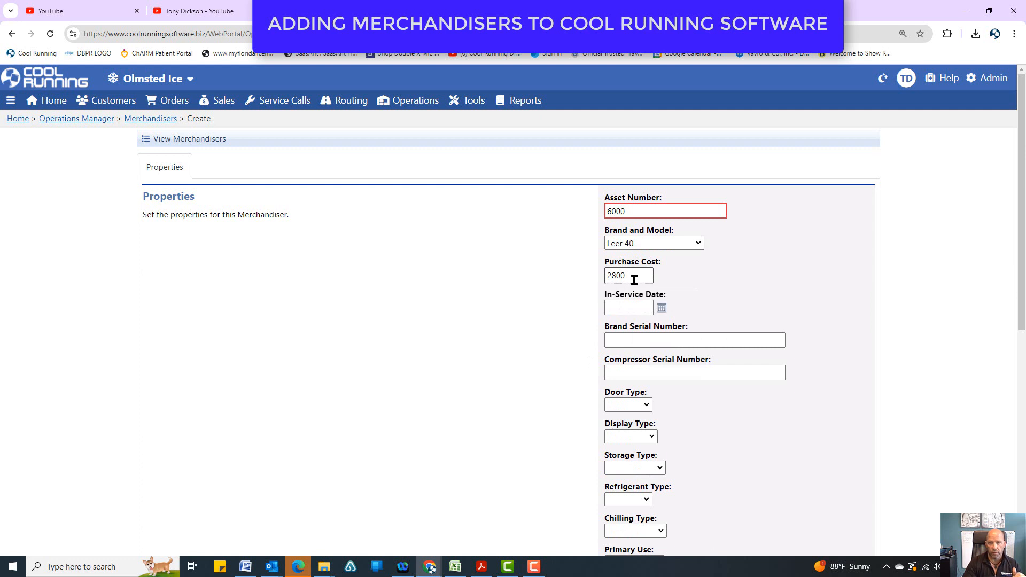
Set the merchandiser's in-service date to 8/26/2024.
{"action": "left_click", "coordinate": [662, 309]}
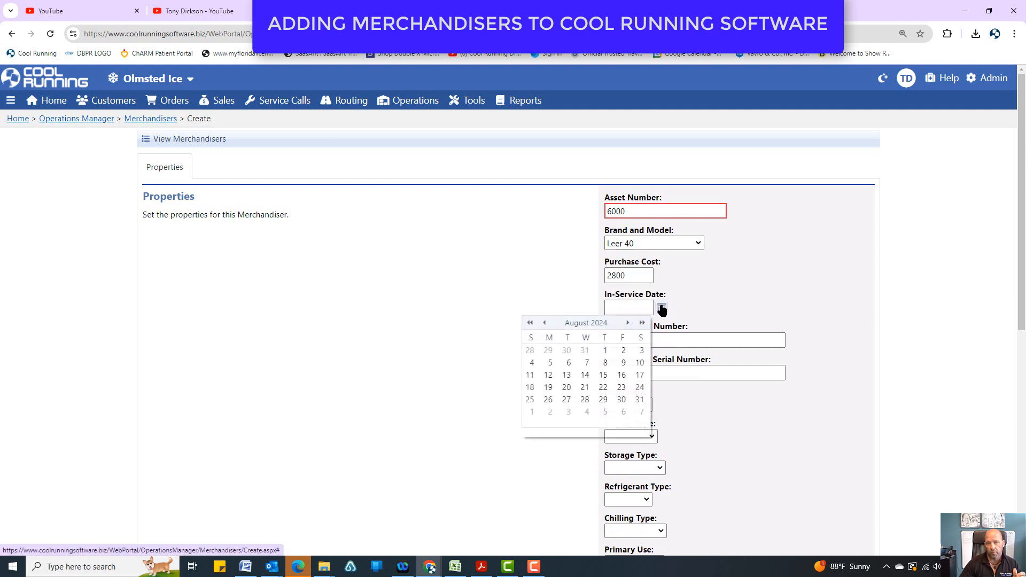
{"action": "left_click", "coordinate": [586, 399]}
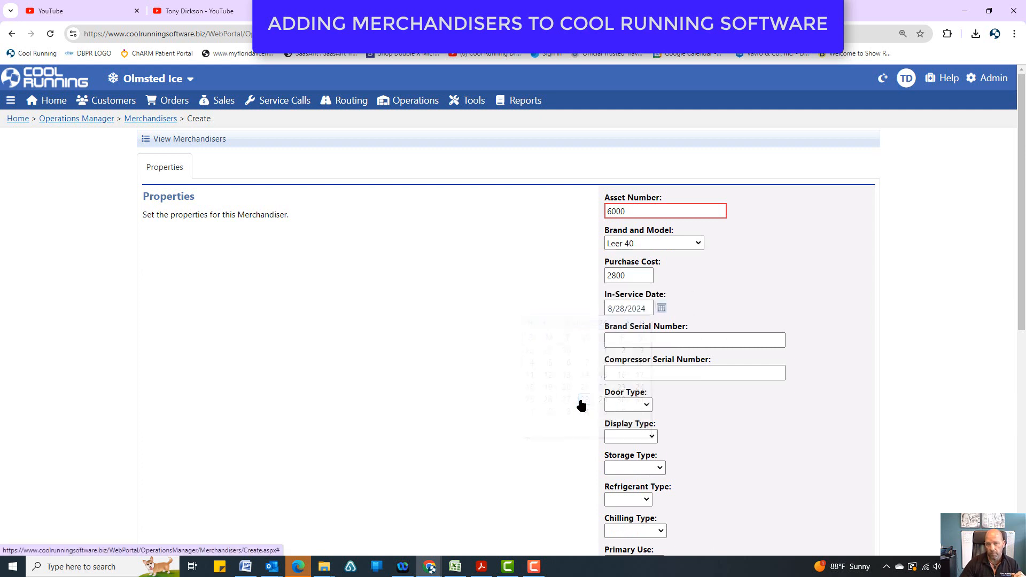
{"action": "left_click", "coordinate": [661, 309]}
{"action": "left_click", "coordinate": [549, 400]}
{"action": "left_click", "coordinate": [719, 341]}
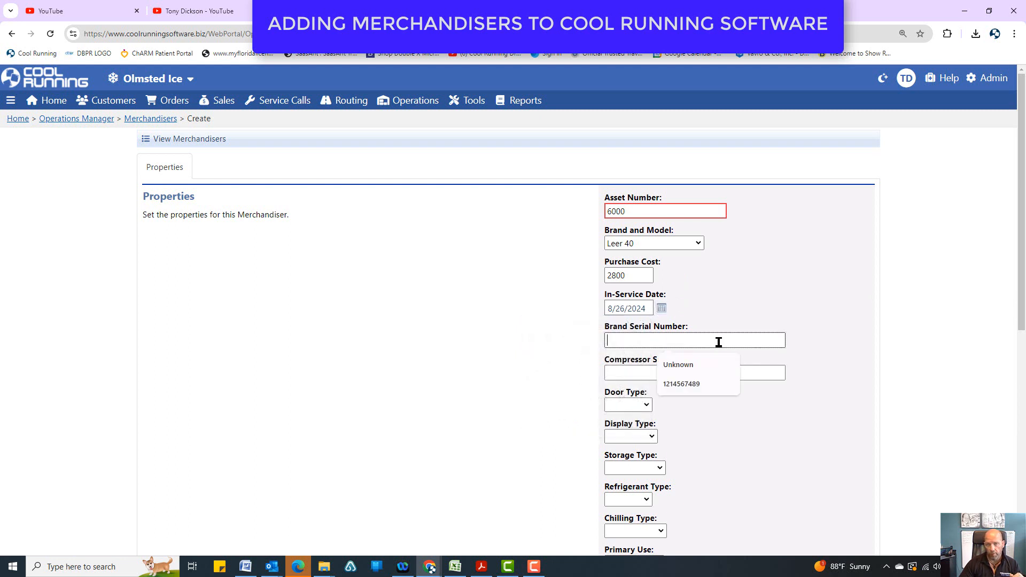
{"action": "left_click", "coordinate": [701, 377]}
{"action": "left_click", "coordinate": [662, 374]}
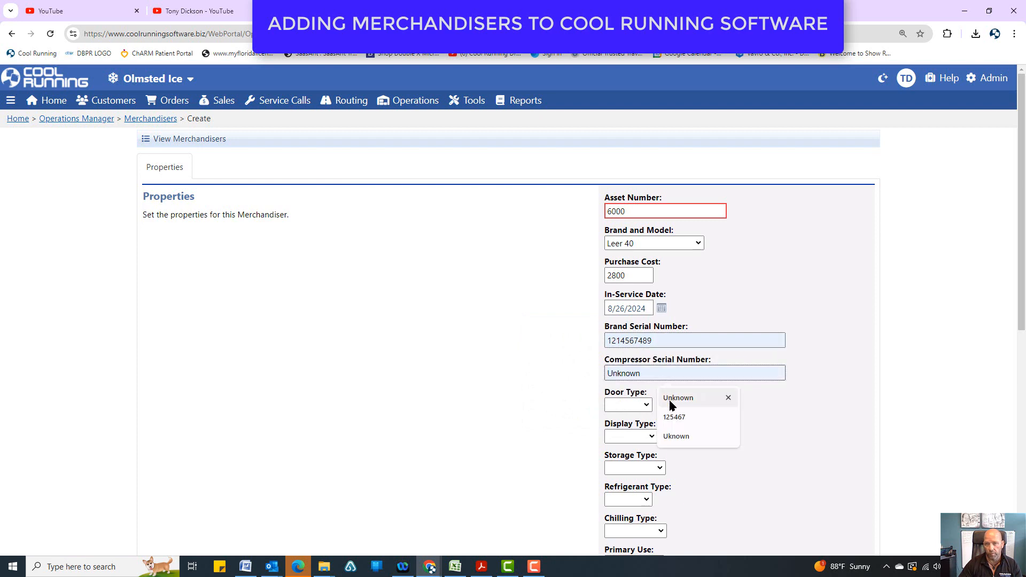
{"action": "left_click", "coordinate": [674, 417]}
{"action": "left_click", "coordinate": [649, 406]}
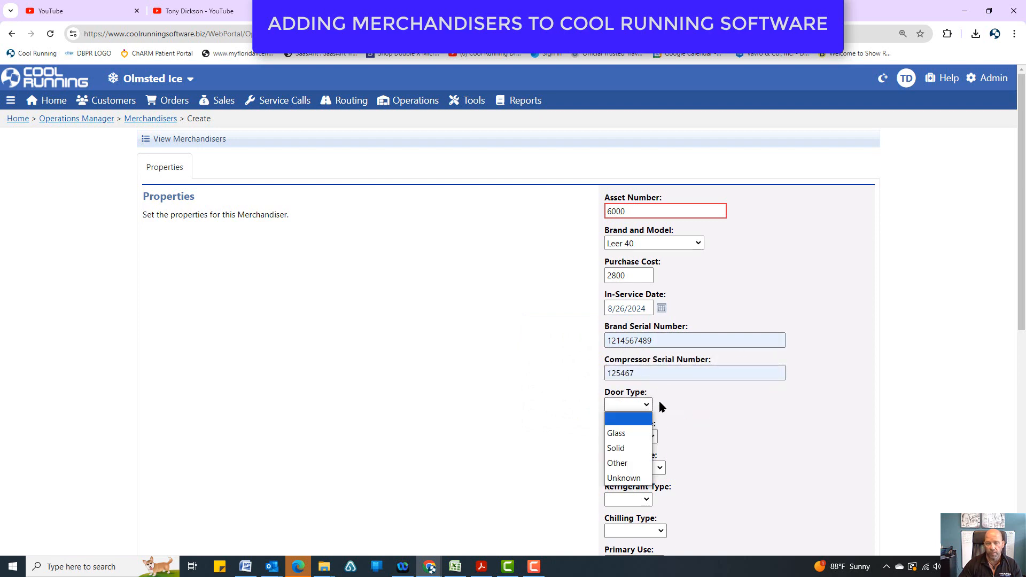
{"action": "left_click", "coordinate": [705, 395]}
{"action": "scroll", "coordinate": [704, 395], "scroll_direction": "down", "scroll_amount": 5}
{"action": "scroll", "coordinate": [706, 398], "scroll_direction": "up", "scroll_amount": 5}
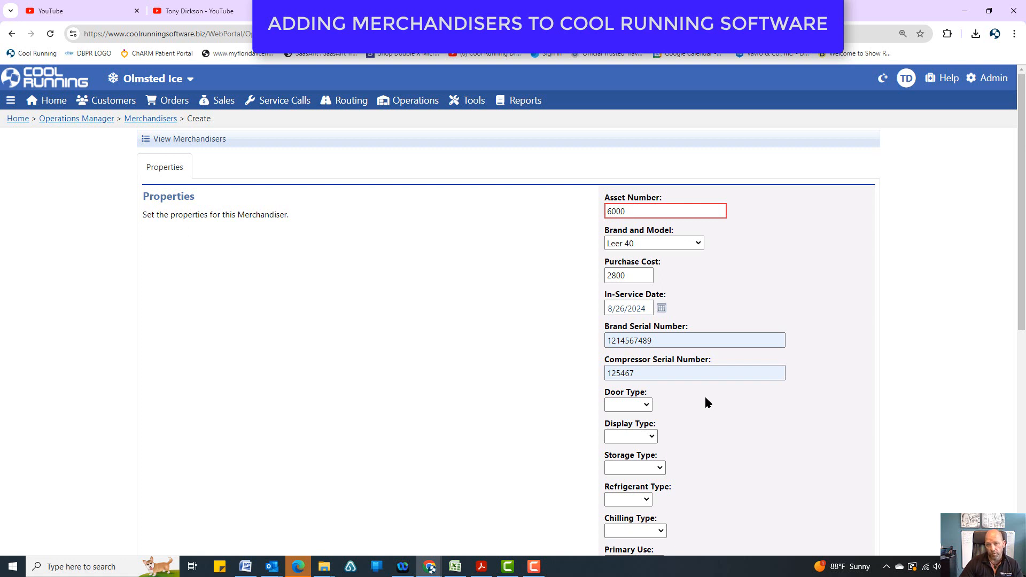
Set the merchandiser's door type to Glass, display type to Upright and storage type to Single.
{"action": "scroll", "coordinate": [706, 398], "scroll_direction": "down", "scroll_amount": 2}
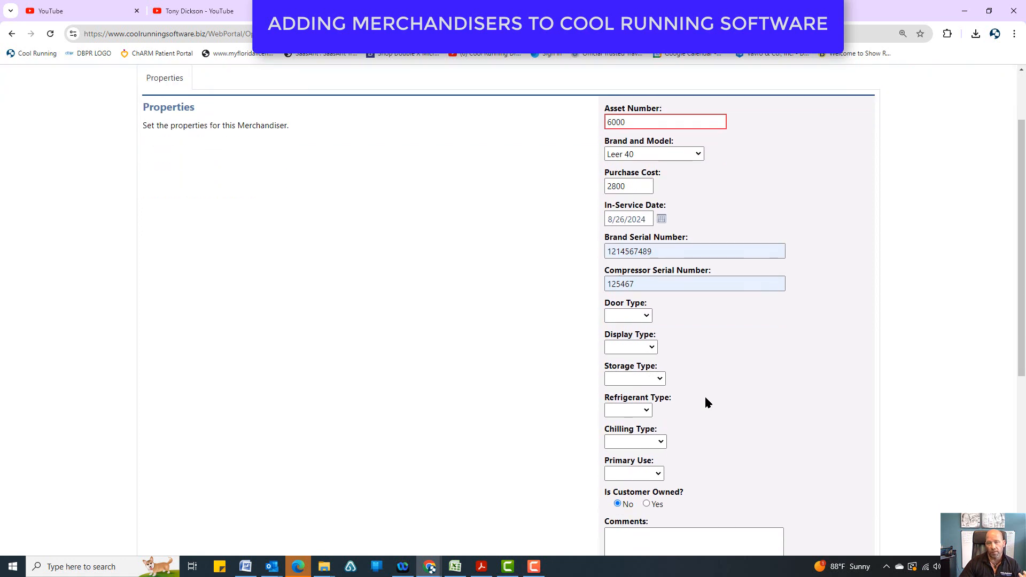
{"action": "scroll", "coordinate": [708, 402], "scroll_direction": "up", "scroll_amount": 2}
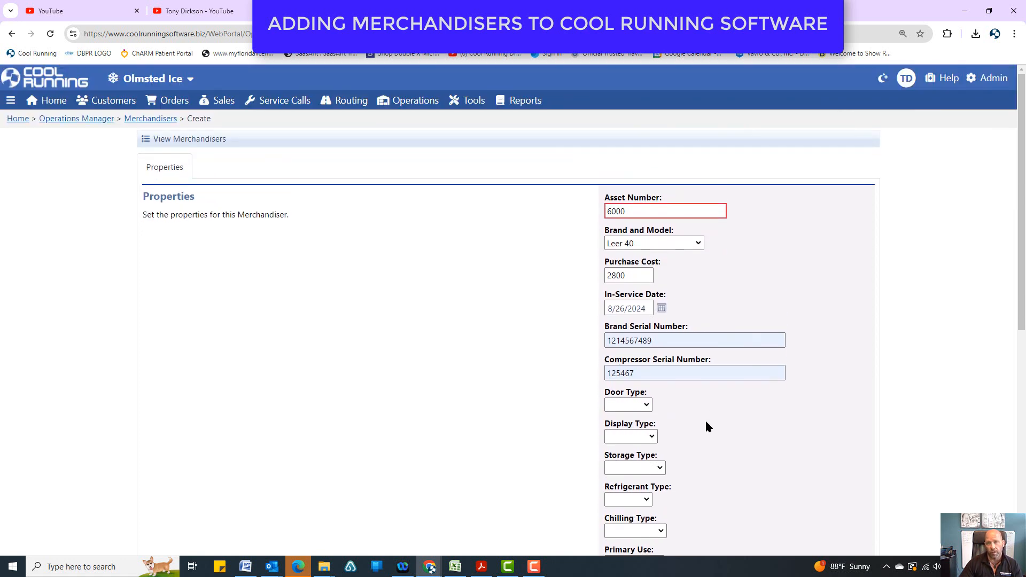
{"action": "scroll", "coordinate": [709, 426], "scroll_direction": "down", "scroll_amount": 2}
{"action": "left_click", "coordinate": [645, 315]}
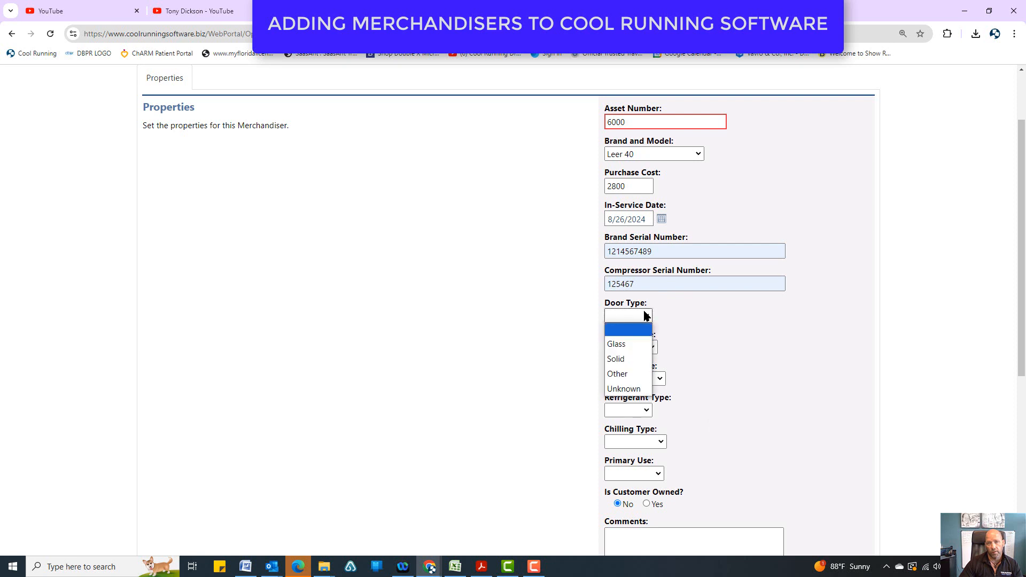
{"action": "left_click", "coordinate": [642, 344]}
{"action": "left_click", "coordinate": [651, 347]}
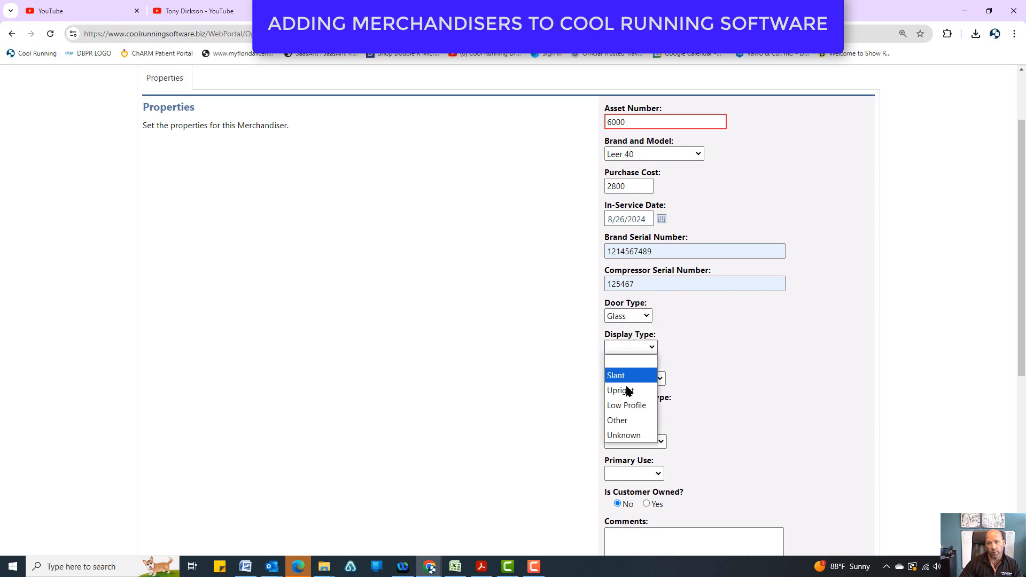
{"action": "left_click", "coordinate": [624, 390]}
{"action": "left_click", "coordinate": [661, 381]}
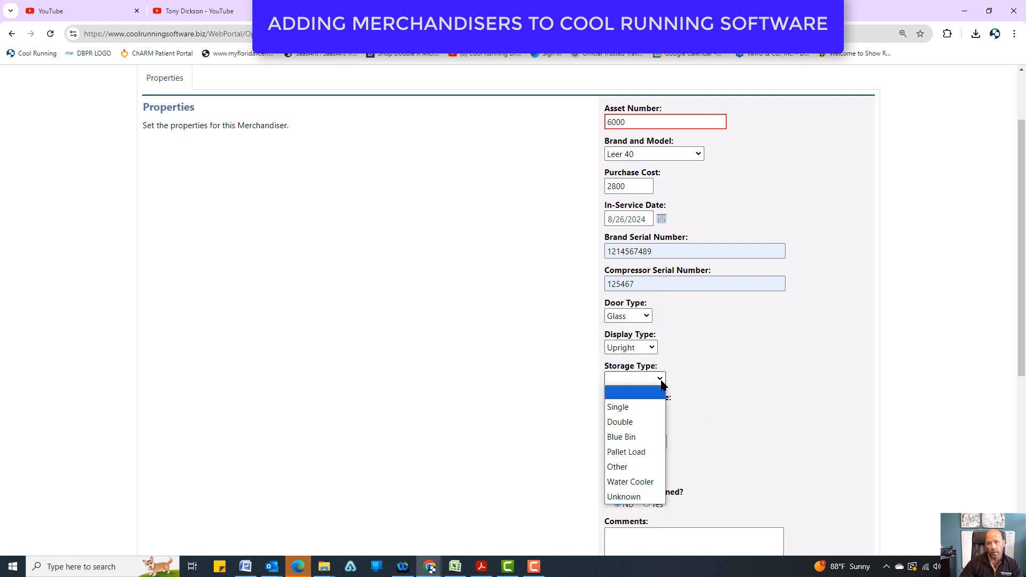
{"action": "left_click", "coordinate": [642, 406]}
Set the merchandiser's refrigerant type to R134A and its chilling type to Auto Defrost.
{"action": "scroll", "coordinate": [655, 375], "scroll_direction": "down", "scroll_amount": 2}
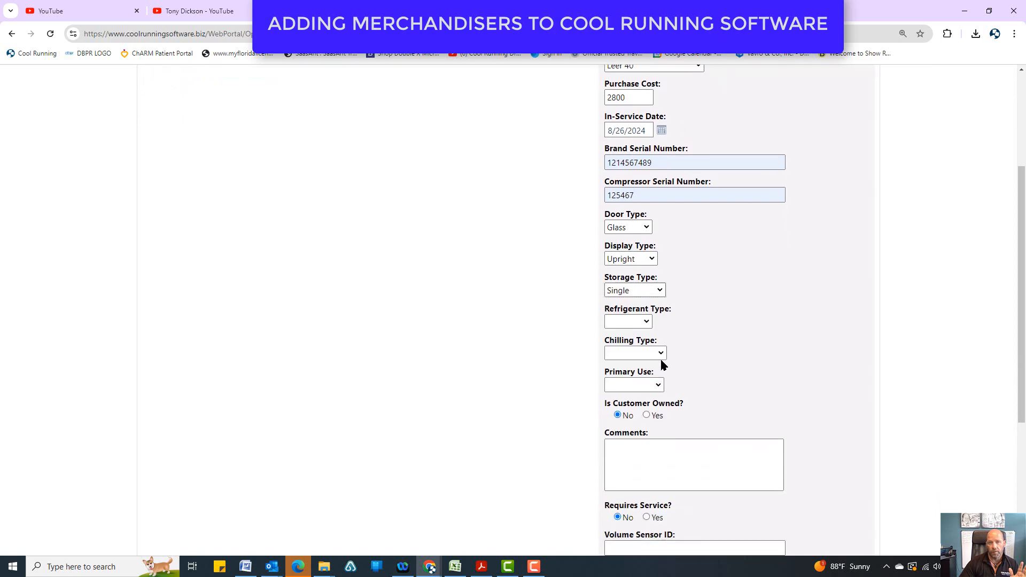
{"action": "left_click", "coordinate": [647, 323]}
{"action": "left_click_drag", "start_coordinate": [648, 137], "coordinate": [668, 90]}
{"action": "left_click", "coordinate": [619, 126]}
{"action": "scroll", "coordinate": [668, 240], "scroll_direction": "down", "scroll_amount": 4}
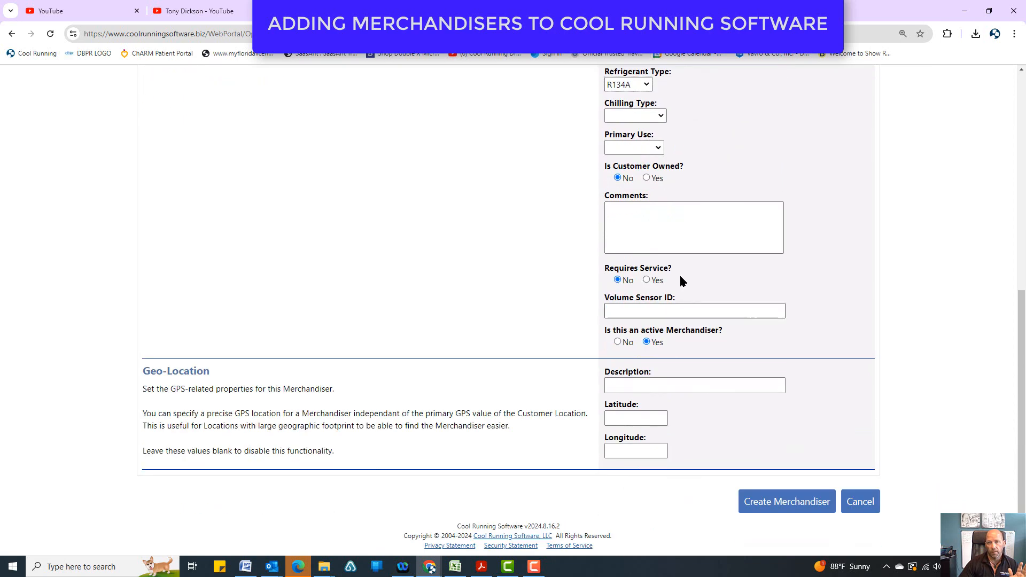
{"action": "scroll", "coordinate": [679, 275], "scroll_direction": "up", "scroll_amount": 3}
{"action": "left_click", "coordinate": [663, 296]}
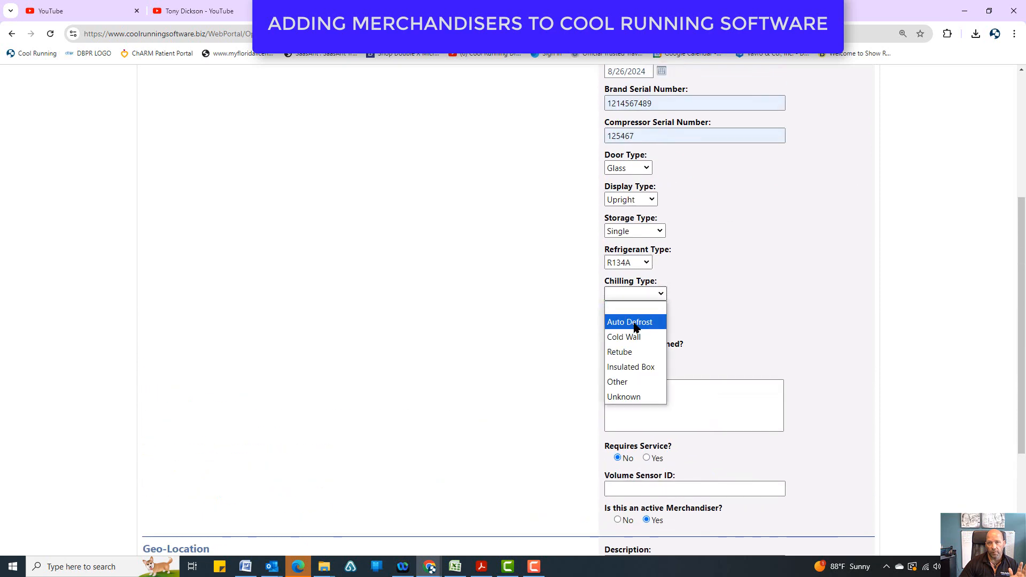
{"action": "left_click", "coordinate": [634, 323]}
Set the primary use to Route and mark the merchandiser as not customer owned.
{"action": "left_click", "coordinate": [658, 327]}
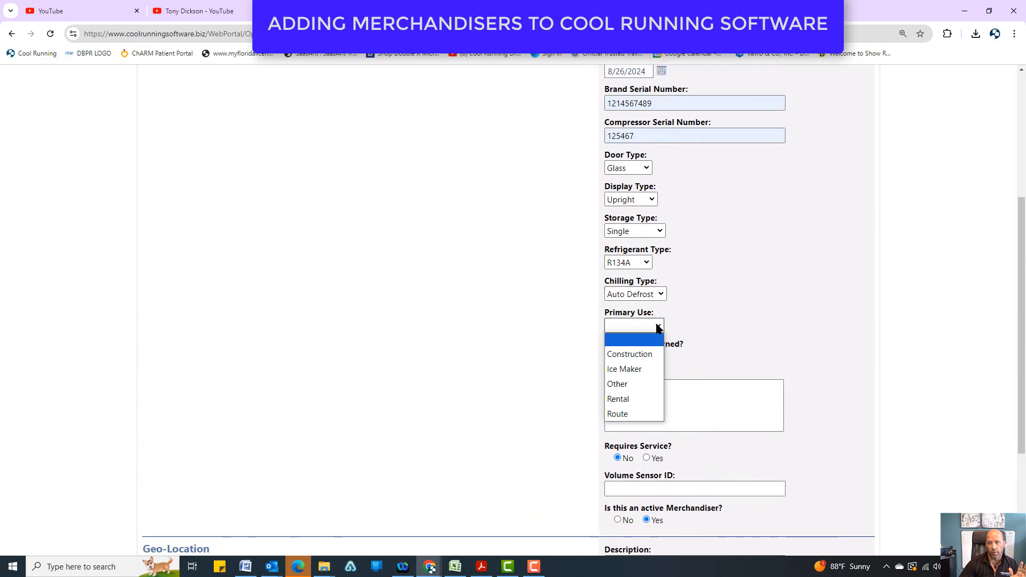
{"action": "left_click", "coordinate": [632, 414]}
{"action": "left_click", "coordinate": [728, 391]}
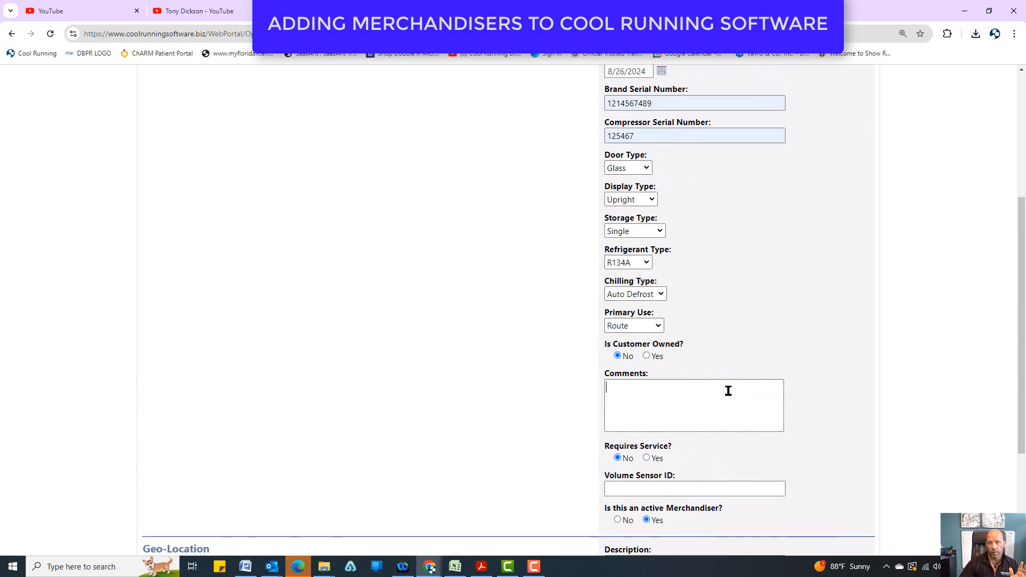
{"action": "left_click", "coordinate": [647, 356]}
{"action": "left_click", "coordinate": [618, 356]}
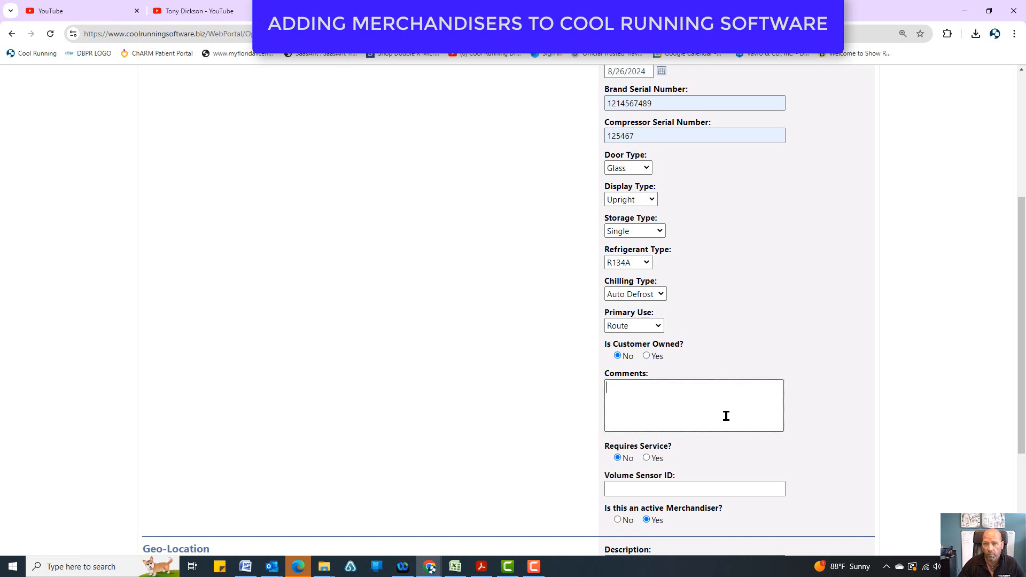
{"action": "scroll", "coordinate": [757, 429], "scroll_direction": "down", "scroll_amount": 1}
{"action": "scroll", "coordinate": [757, 429], "scroll_direction": "down", "scroll_amount": 1}
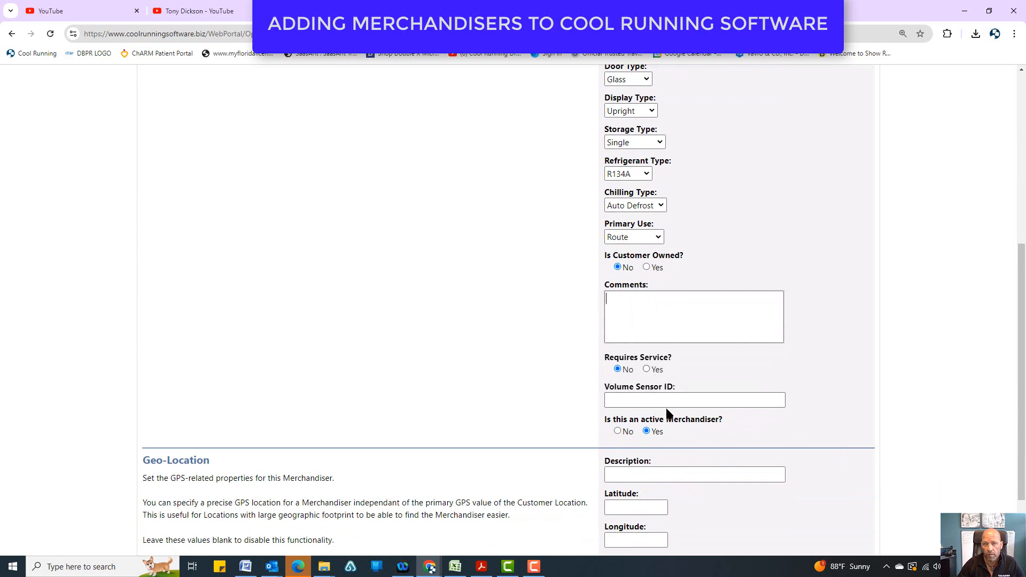
{"action": "scroll", "coordinate": [666, 409], "scroll_direction": "down", "scroll_amount": 2}
{"action": "left_click", "coordinate": [693, 402]}
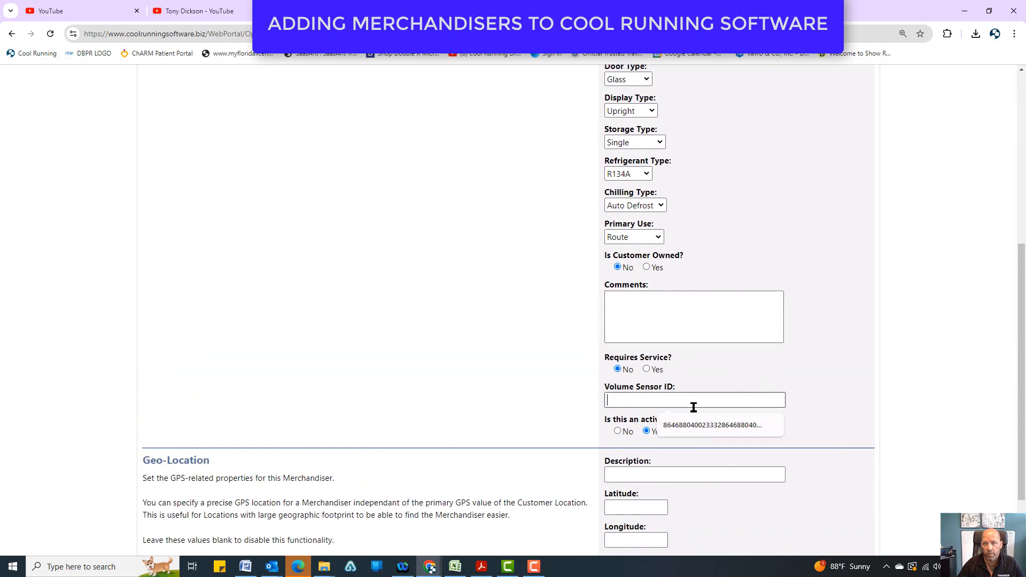
{"action": "left_click", "coordinate": [696, 427]}
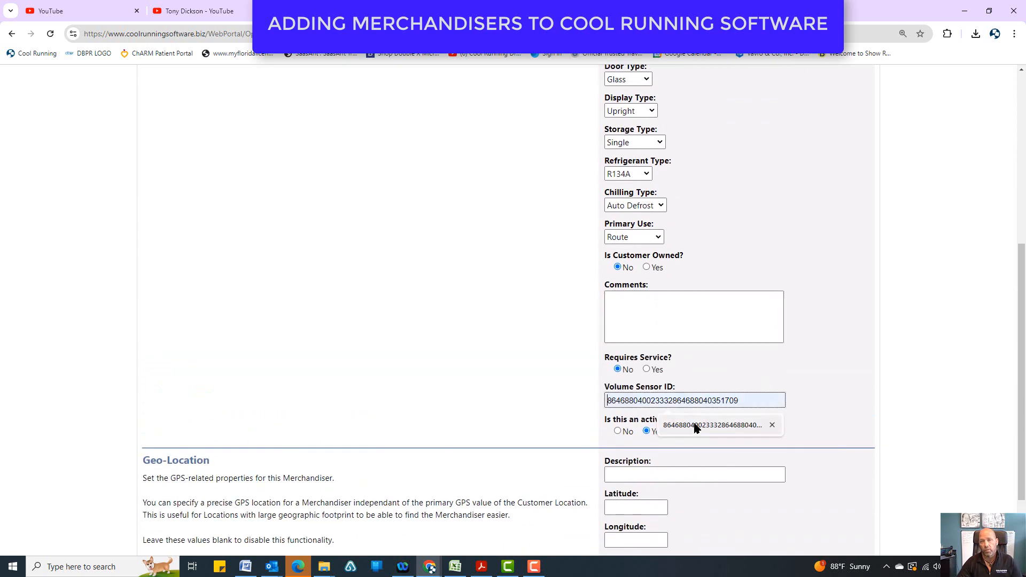
{"action": "double_click", "coordinate": [672, 402]}
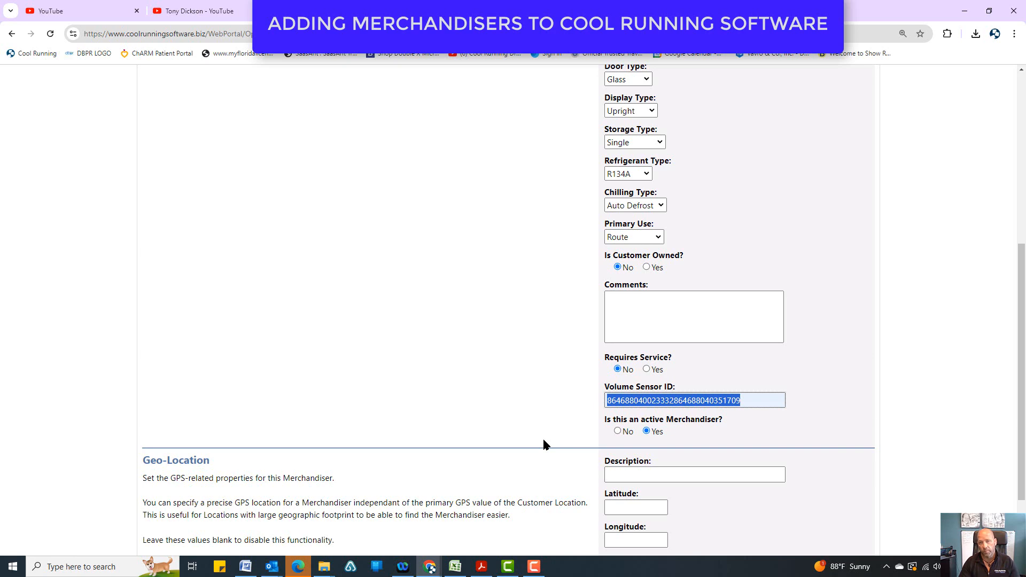
Create the merchandiser from the completed form, leaving the comments and geo-location values blank.
{"action": "scroll", "coordinate": [547, 435], "scroll_direction": "up", "scroll_amount": 6}
{"action": "scroll", "coordinate": [547, 433], "scroll_direction": "down", "scroll_amount": 8}
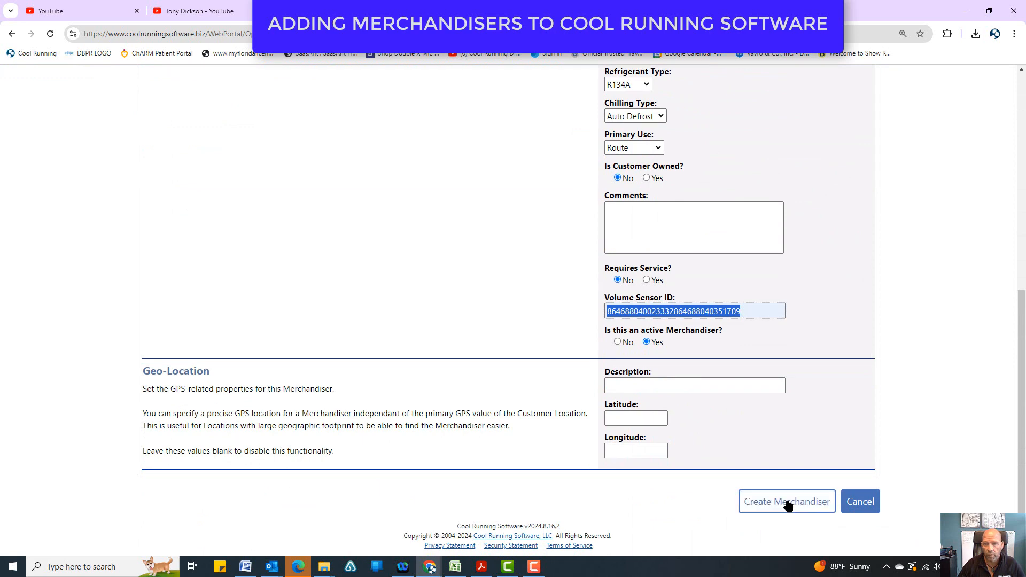
{"action": "left_click", "coordinate": [787, 503]}
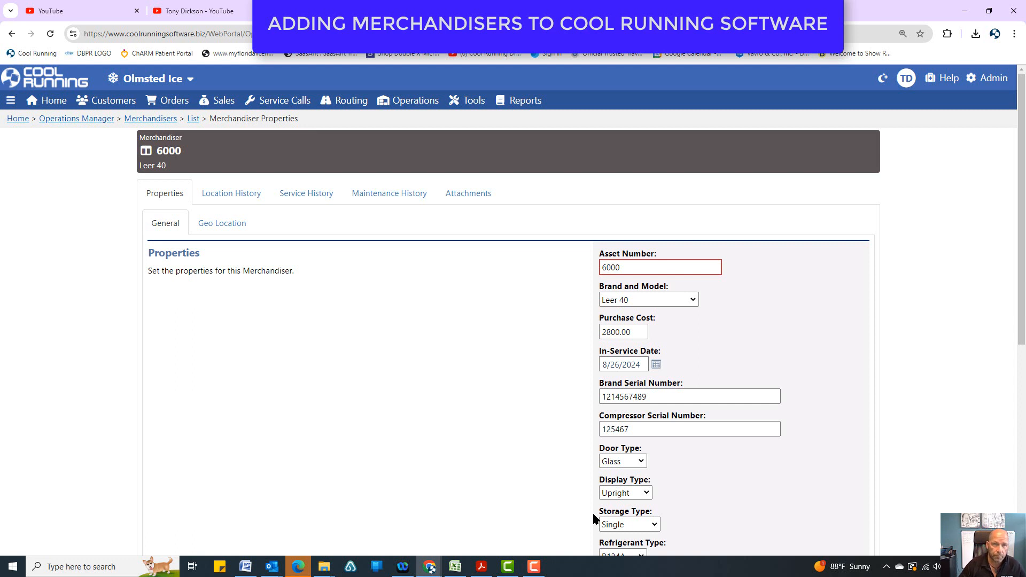
Open the location history of merchandiser 6000 and start assigning it to a new customer location.
{"action": "left_click", "coordinate": [219, 198]}
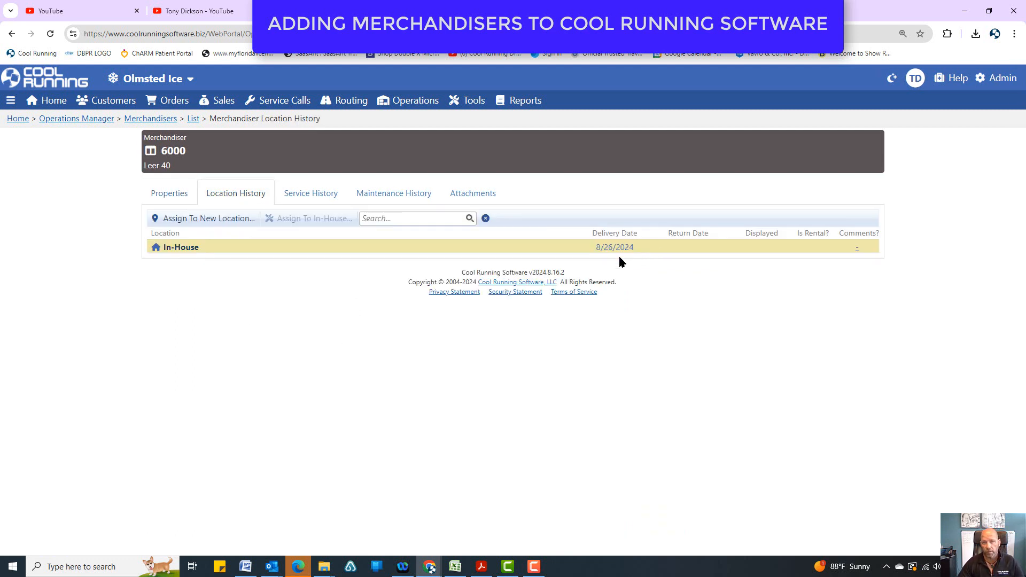
{"action": "left_click", "coordinate": [241, 218]}
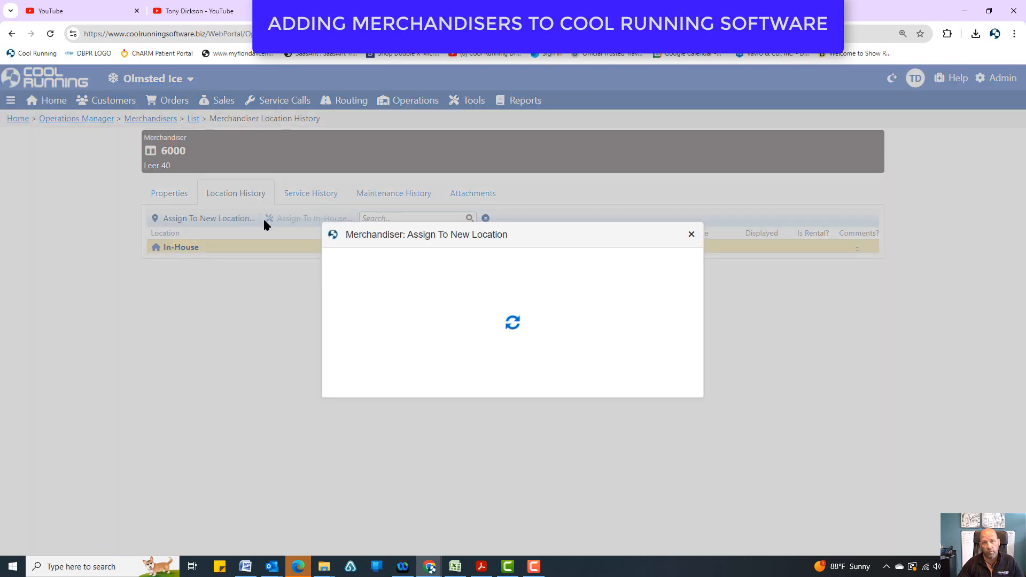
{"action": "left_click", "coordinate": [690, 210]}
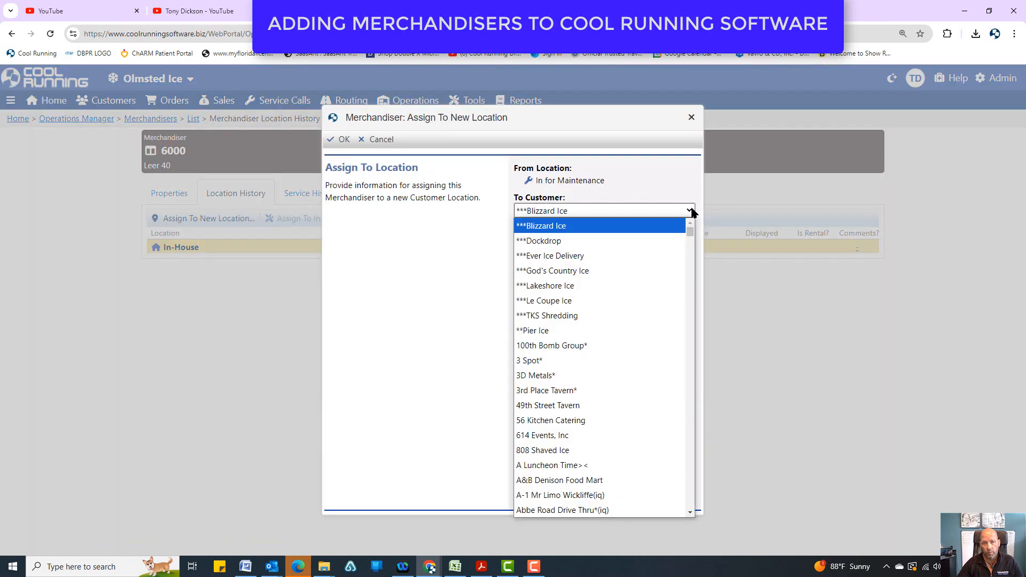
Choose Marc's Discount Stores as the customer that receives the merchandiser.
{"action": "scroll", "coordinate": [580, 437], "scroll_direction": "down", "scroll_amount": 6}
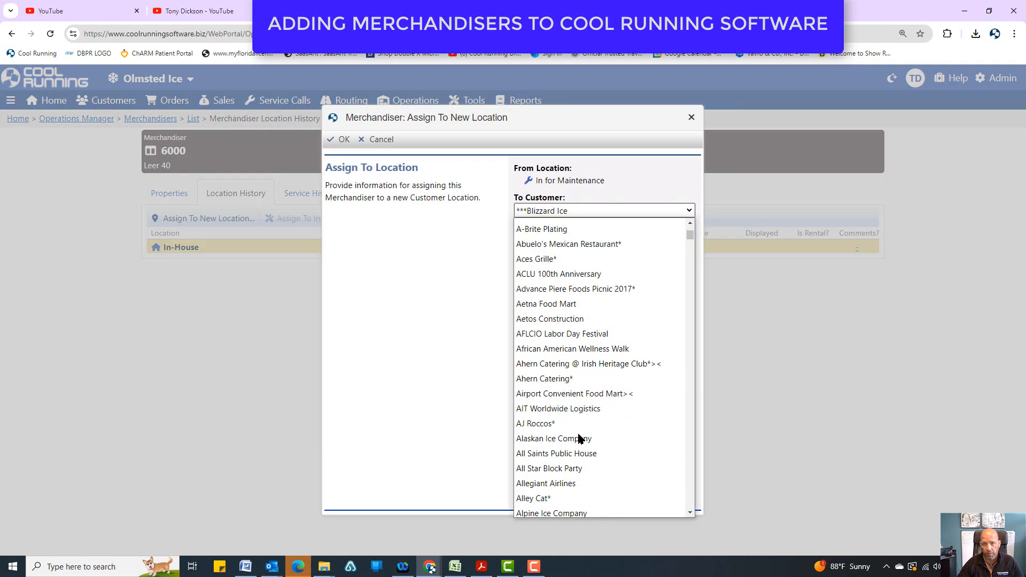
{"action": "scroll", "coordinate": [582, 436], "scroll_direction": "up", "scroll_amount": 6}
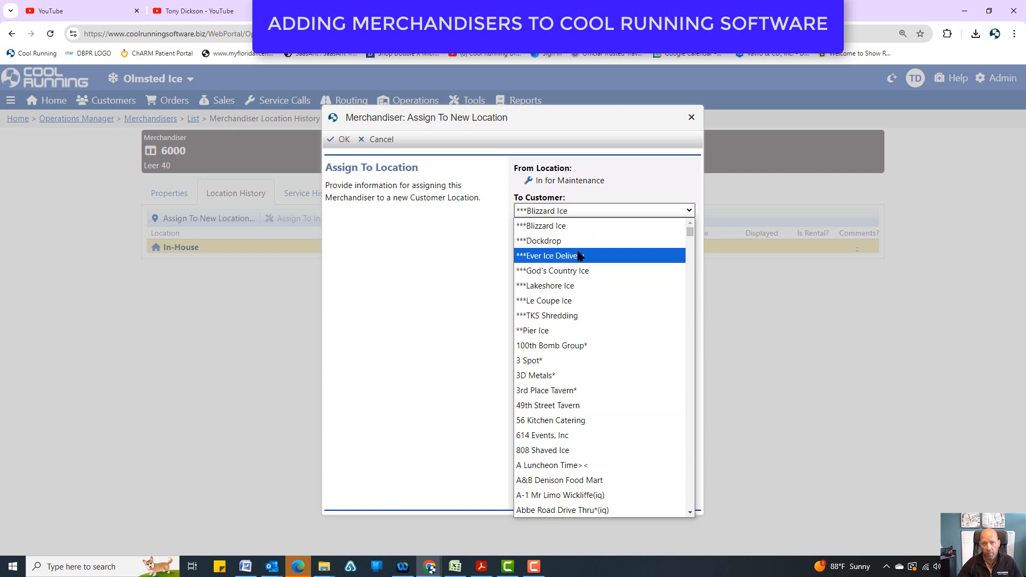
{"action": "left_click", "coordinate": [580, 209]}
{"action": "left_click", "coordinate": [580, 208]}
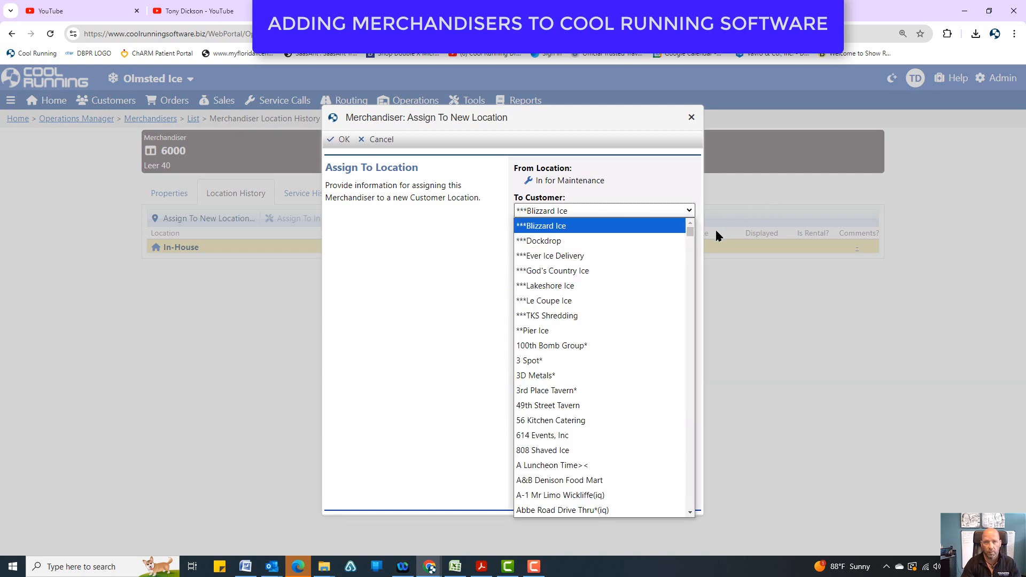
{"action": "key", "text": "m"}
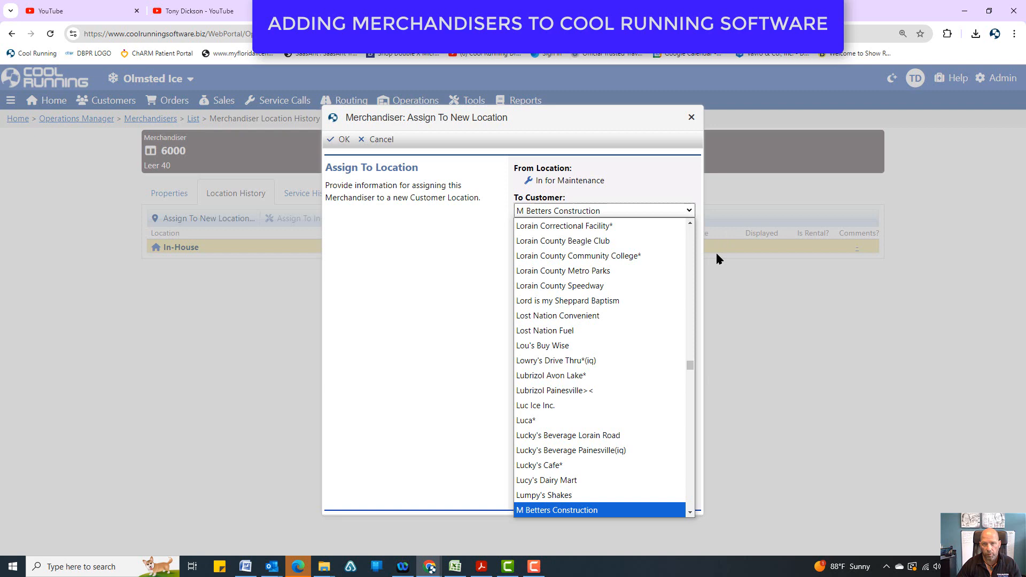
{"action": "left_click", "coordinate": [692, 455]}
{"action": "left_click", "coordinate": [692, 456]}
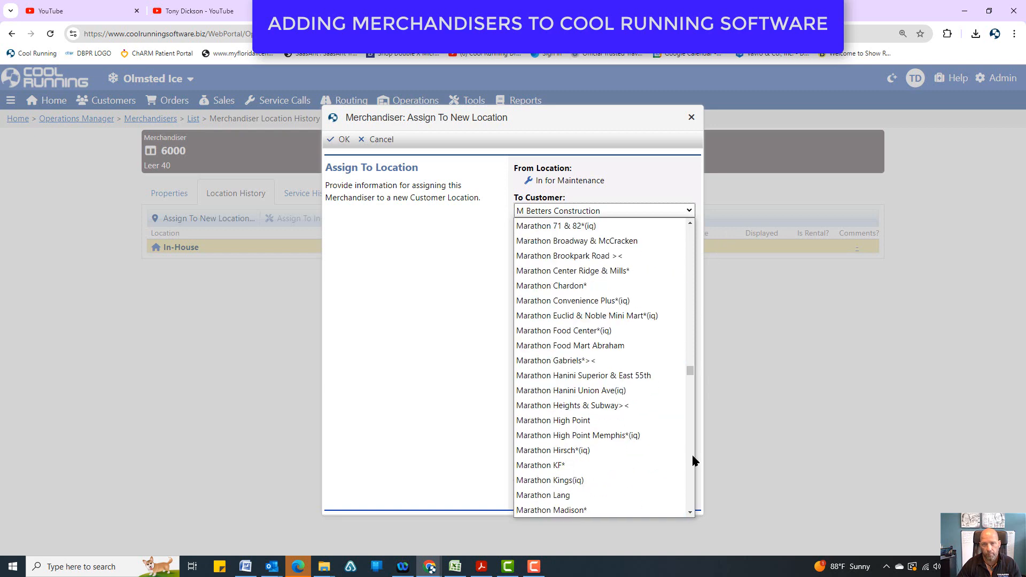
{"action": "left_click", "coordinate": [693, 456]}
{"action": "left_click", "coordinate": [693, 456]}
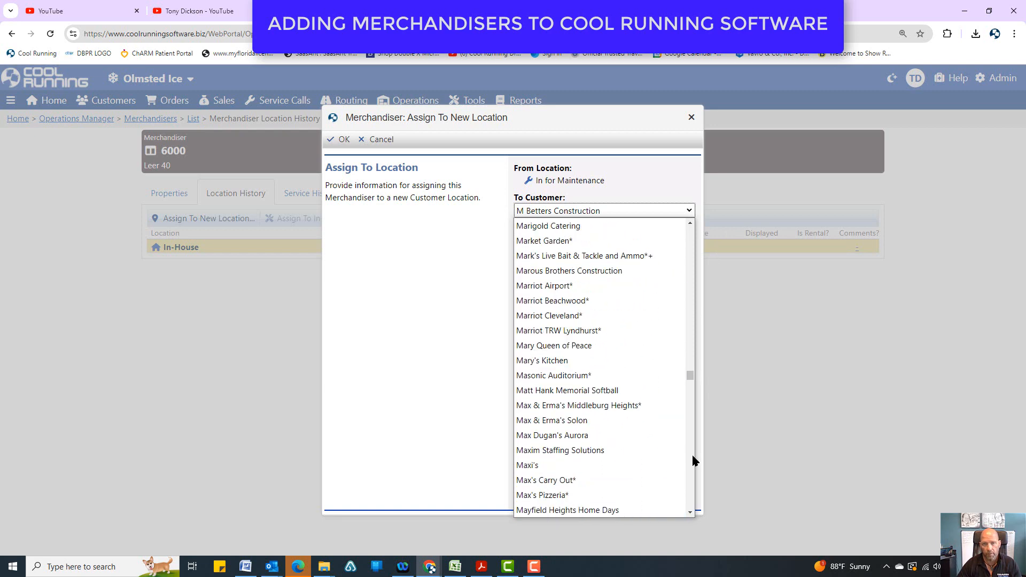
{"action": "scroll", "coordinate": [651, 449], "scroll_direction": "up", "scroll_amount": 10}
{"action": "scroll", "coordinate": [651, 450], "scroll_direction": "down", "scroll_amount": 3}
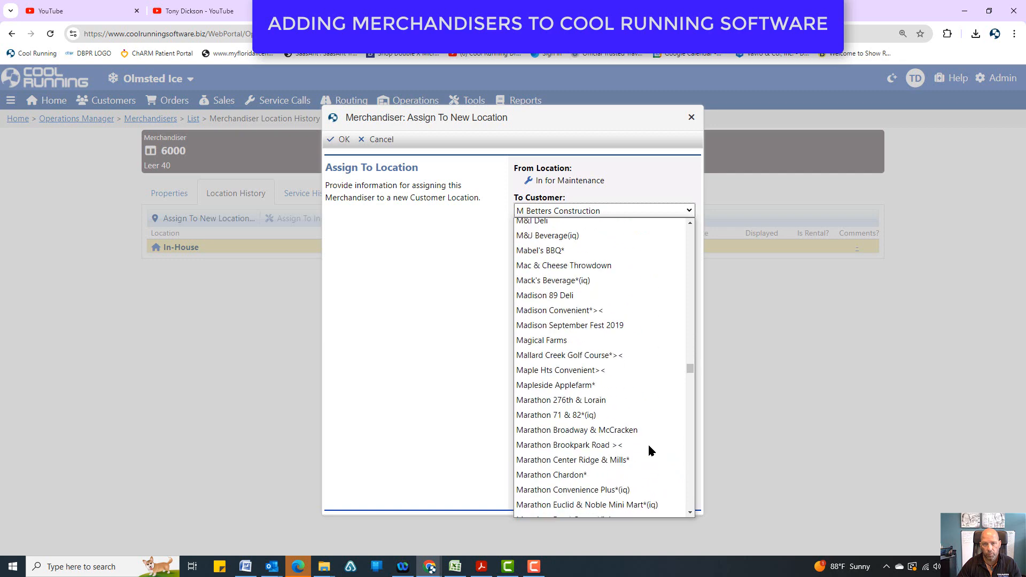
{"action": "left_click", "coordinate": [690, 481]}
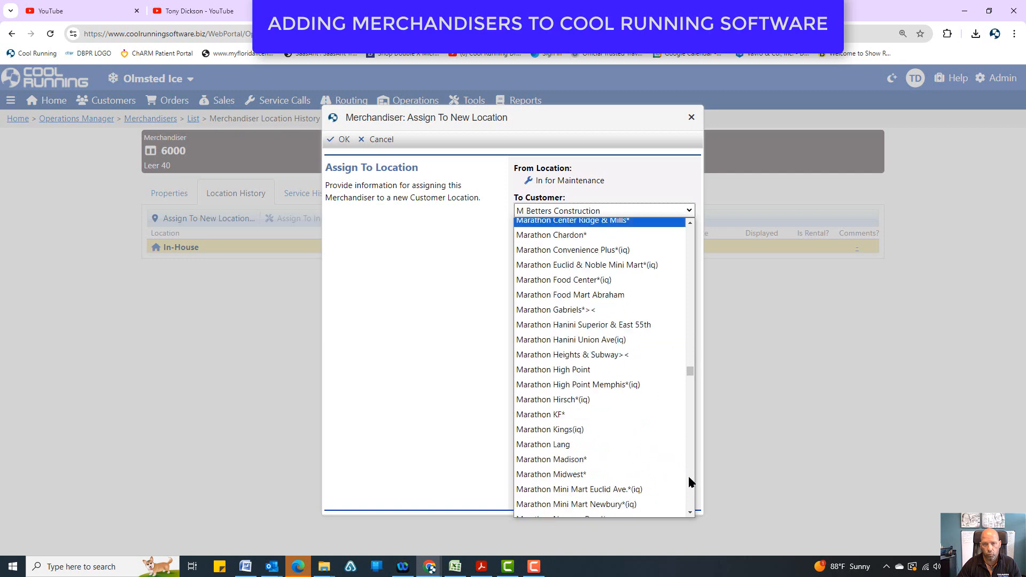
{"action": "left_click", "coordinate": [689, 482]}
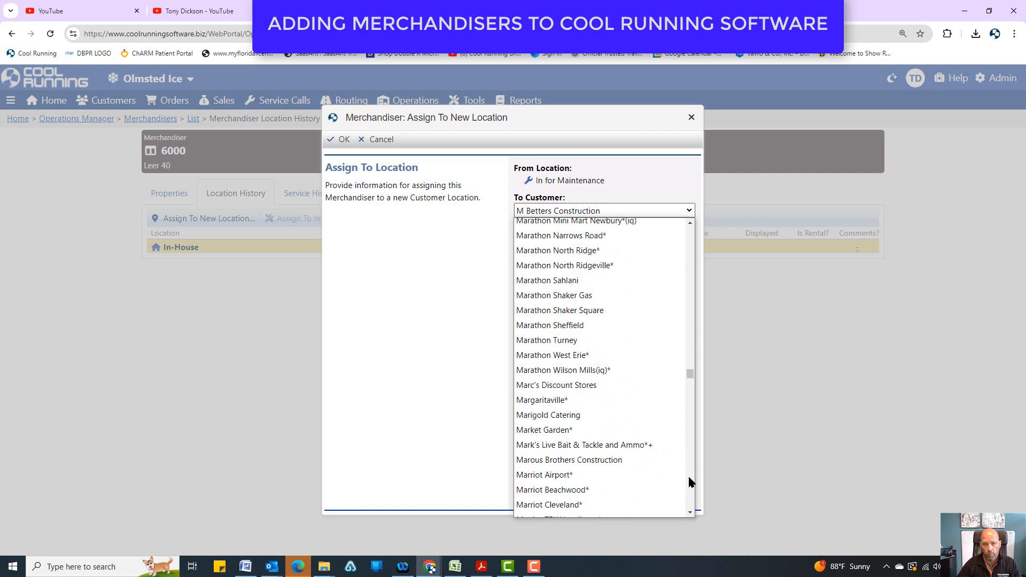
{"action": "left_click", "coordinate": [576, 386]}
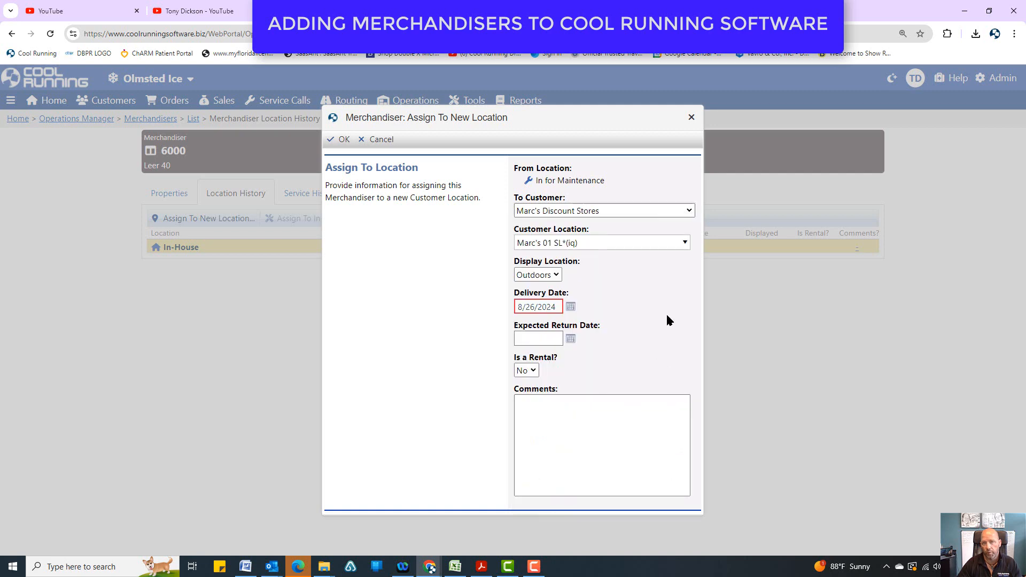
Select Marc's 02 EG*(iq) as the customer location, set the display location to Indoors, and confirm the assignment.
{"action": "left_click", "coordinate": [686, 244]}
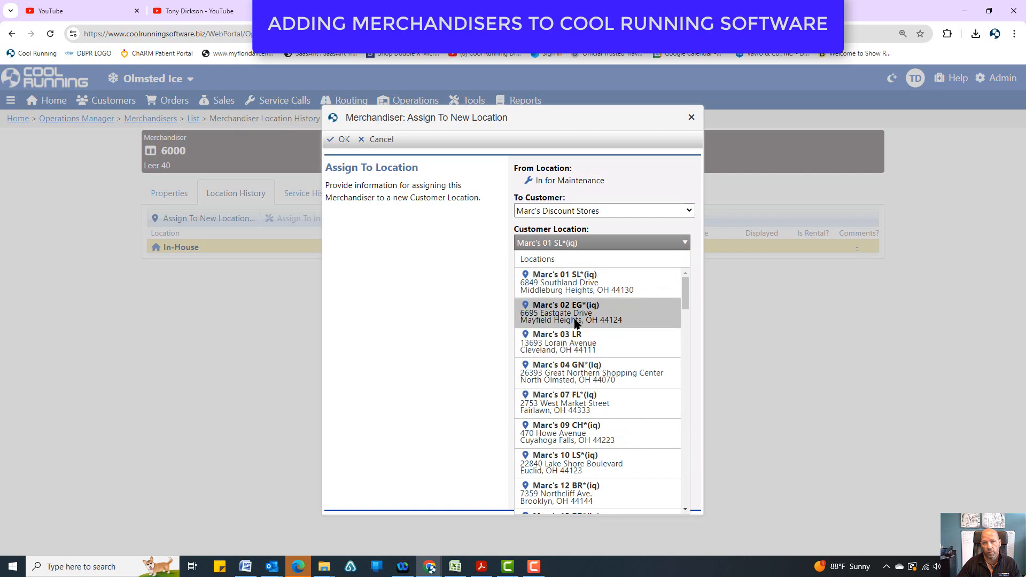
{"action": "left_click", "coordinate": [591, 319]}
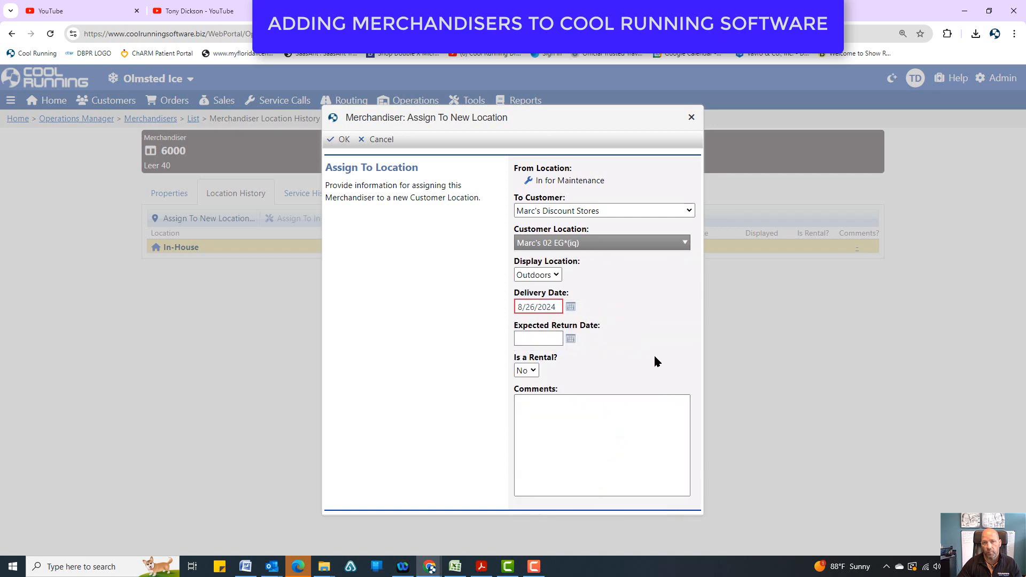
{"action": "left_click", "coordinate": [558, 275]}
{"action": "left_click", "coordinate": [534, 287]}
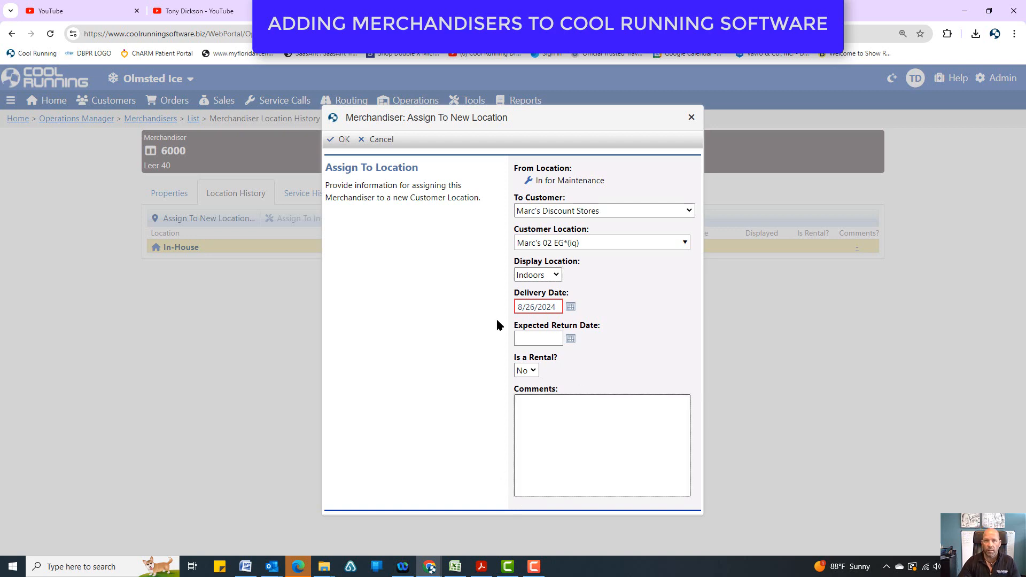
{"action": "left_click", "coordinate": [341, 140]}
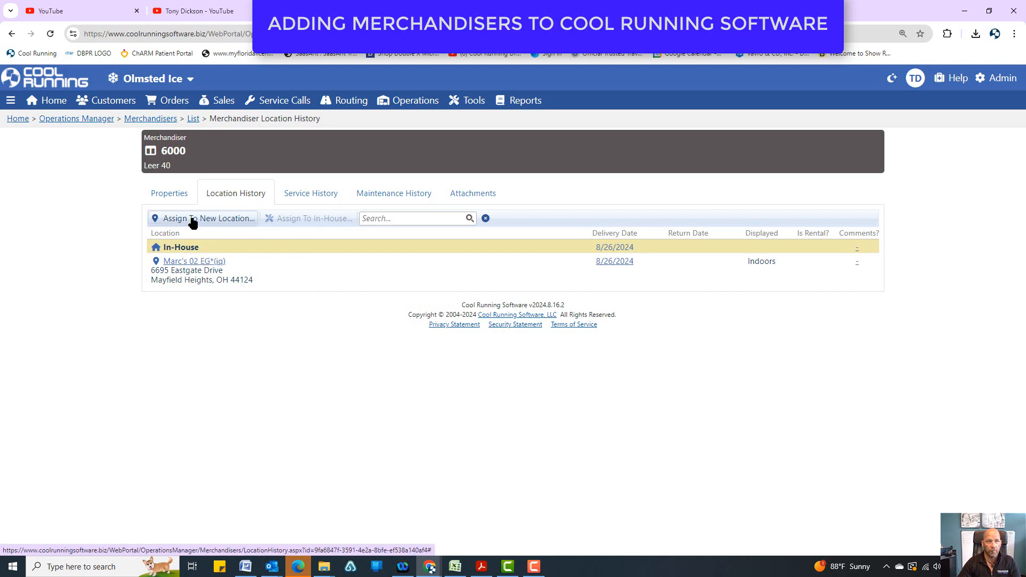
View the properties of merchandiser 6000 and return to its location history.
{"action": "left_click", "coordinate": [172, 196]}
{"action": "left_click", "coordinate": [253, 199]}
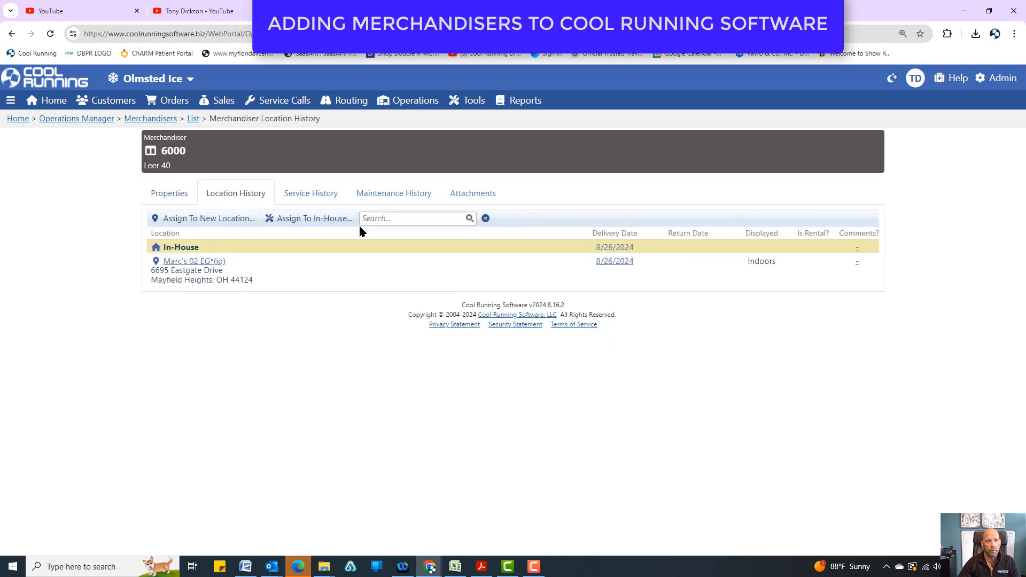
Assign merchandiser 6000 back to in-house from its customer location.
{"action": "left_click", "coordinate": [310, 225]}
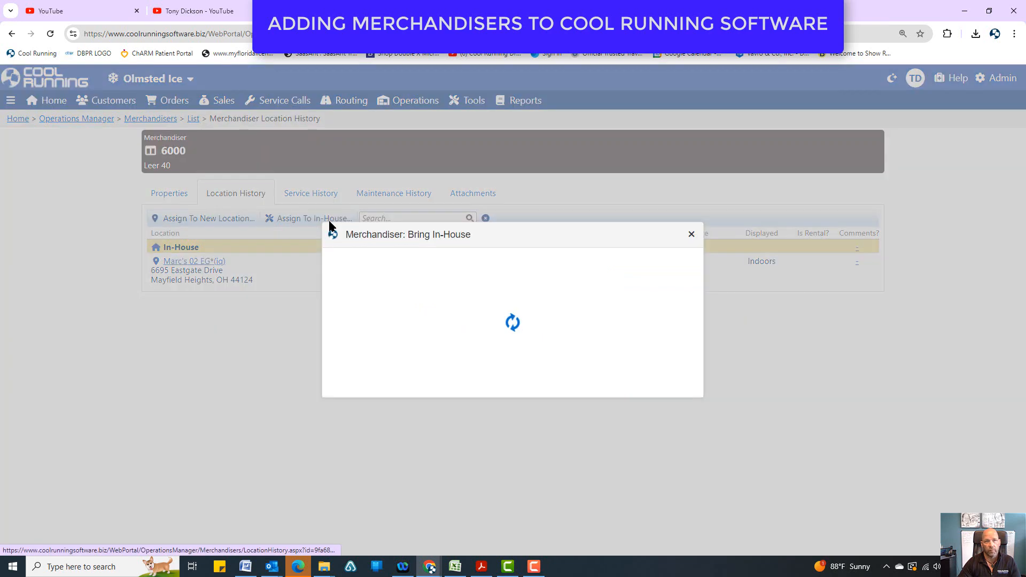
{"action": "left_click", "coordinate": [337, 234]}
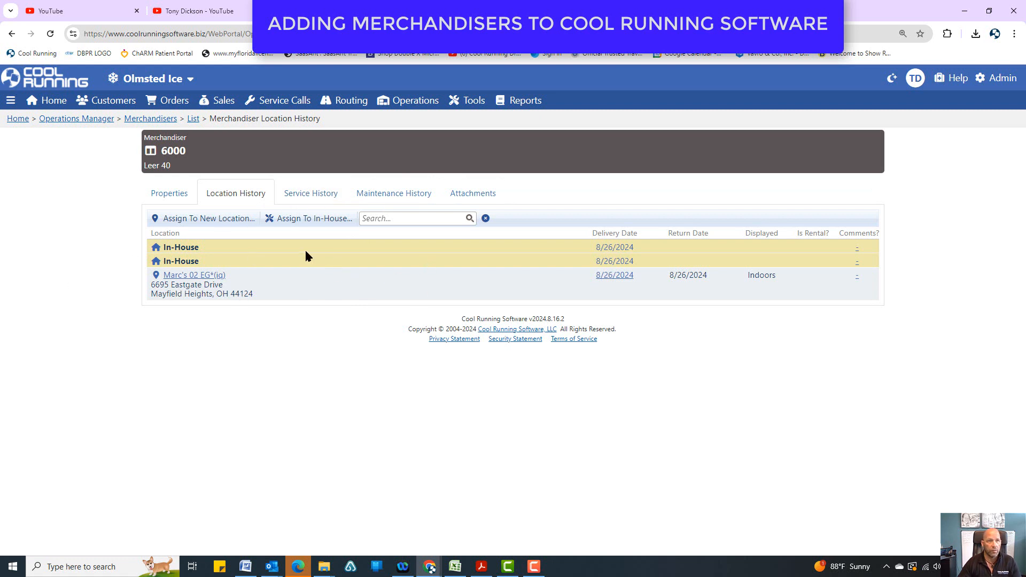
Return to the merchandiser list, open merchandiser 0011, and view its location history.
{"action": "left_click", "coordinate": [193, 120]}
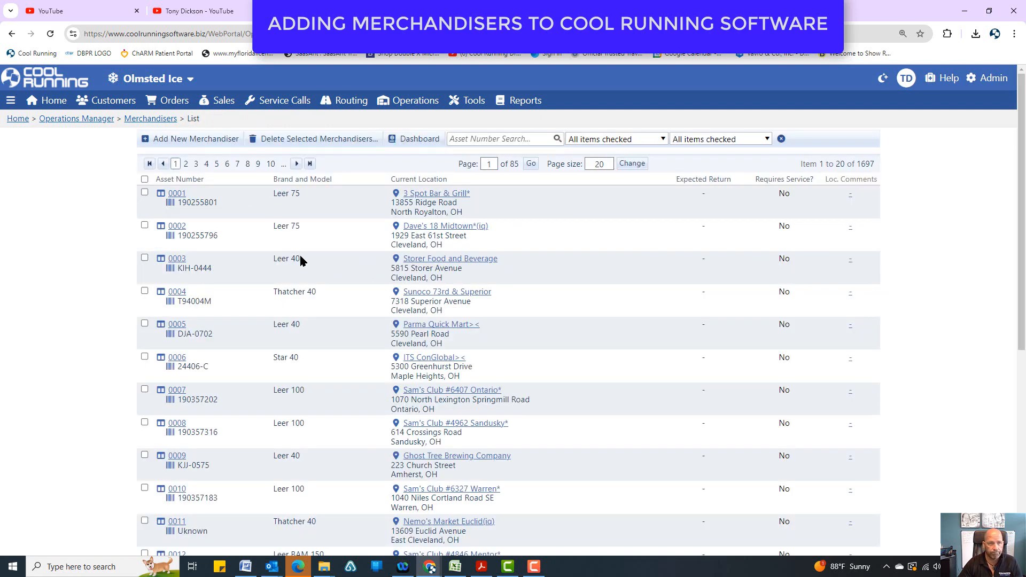
{"action": "scroll", "coordinate": [300, 260], "scroll_direction": "down", "scroll_amount": 5}
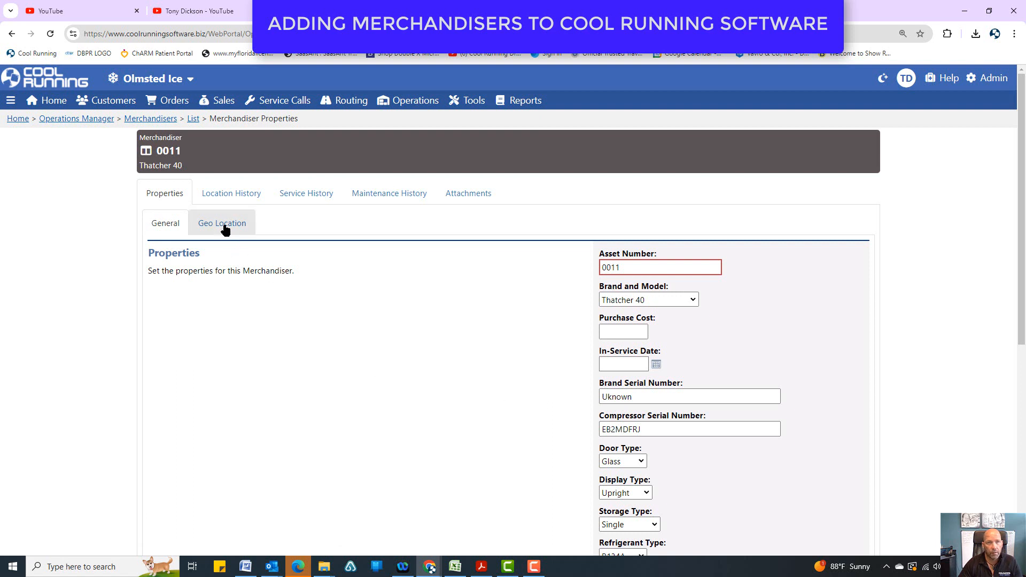
{"action": "left_click", "coordinate": [218, 200]}
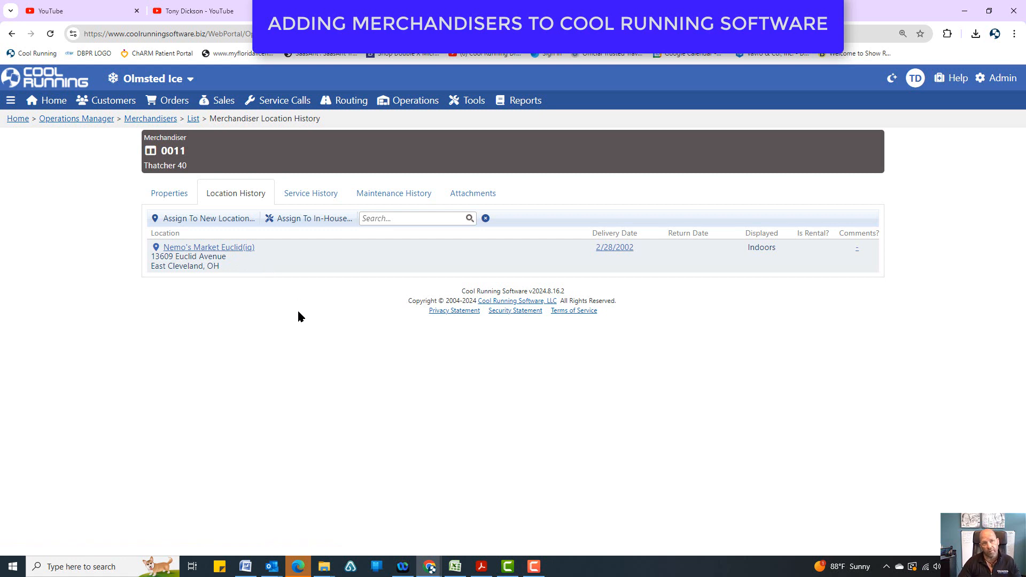
Browse to page 3 of merchandiser 0011's service history and read the comments of the 11/10/2019 service record.
{"action": "left_click", "coordinate": [317, 194]}
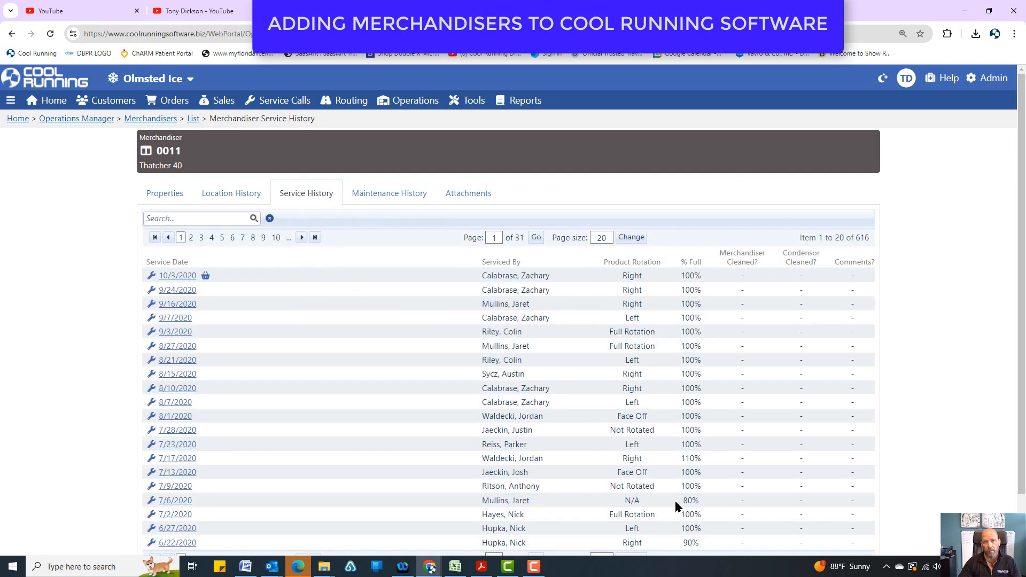
{"action": "scroll", "coordinate": [697, 463], "scroll_direction": "down", "scroll_amount": 1}
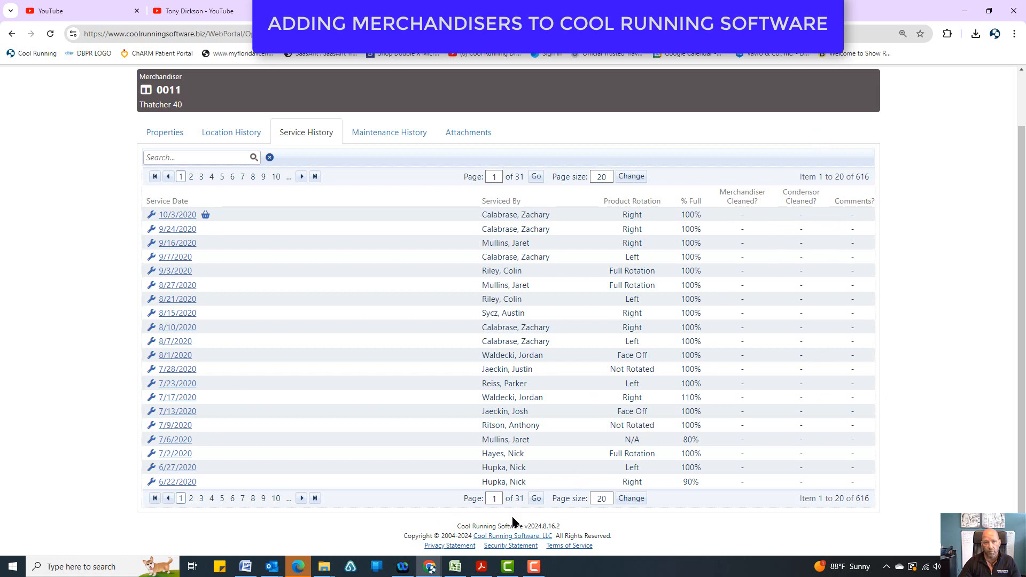
{"action": "left_click", "coordinate": [201, 498]}
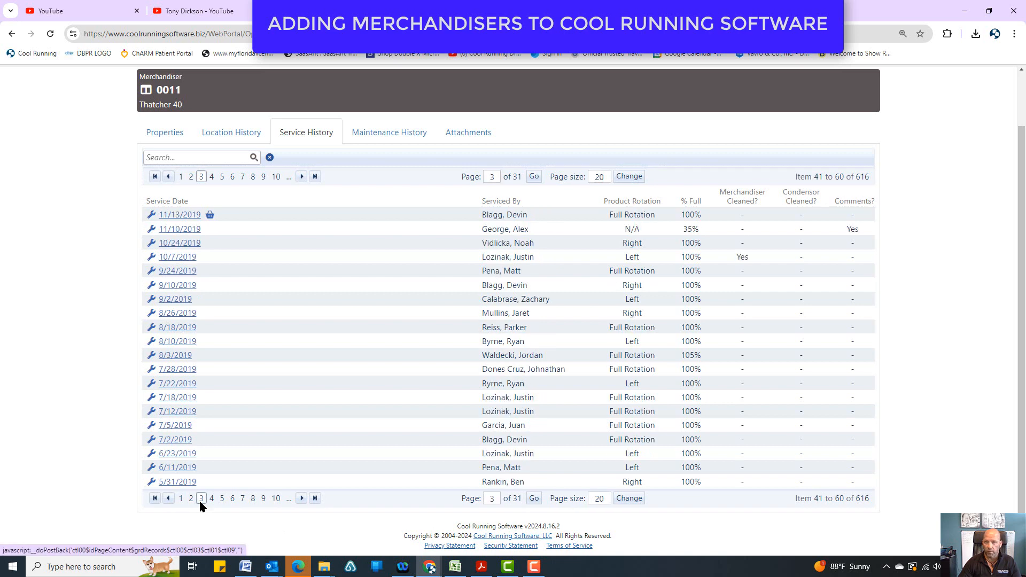
{"action": "left_click", "coordinate": [177, 231]}
{"action": "left_click_drag", "start_coordinate": [660, 460], "coordinate": [449, 422]}
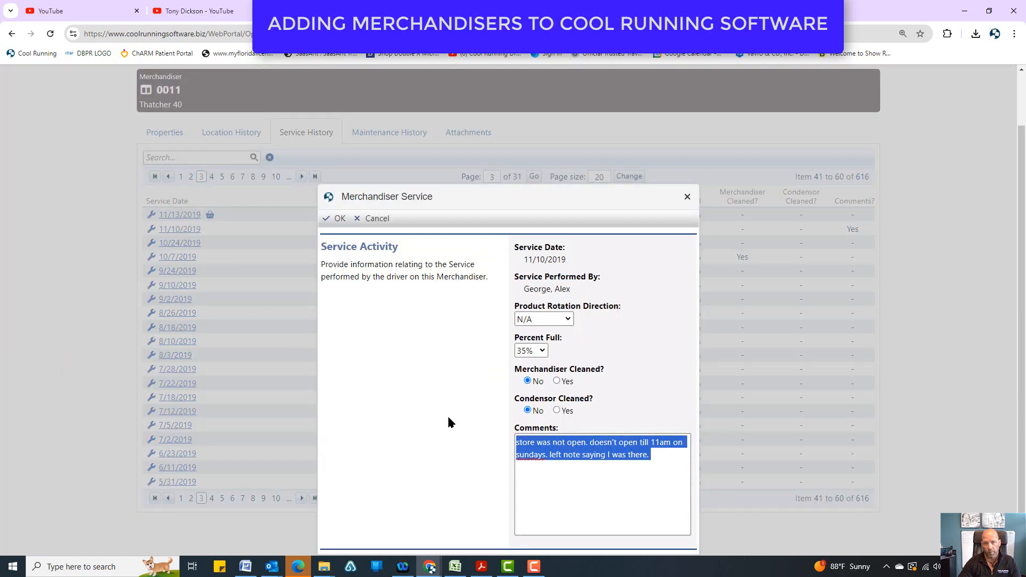
{"action": "left_click", "coordinate": [686, 199]}
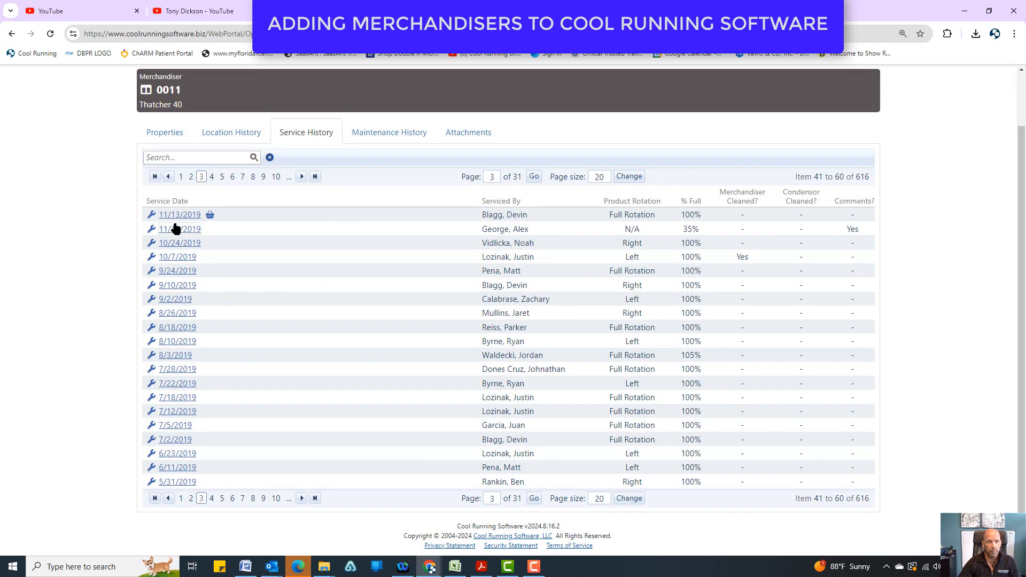
View merchandiser 0011's maintenance history and read the comments in the 2/10/2020 record.
{"action": "left_click", "coordinate": [369, 134]}
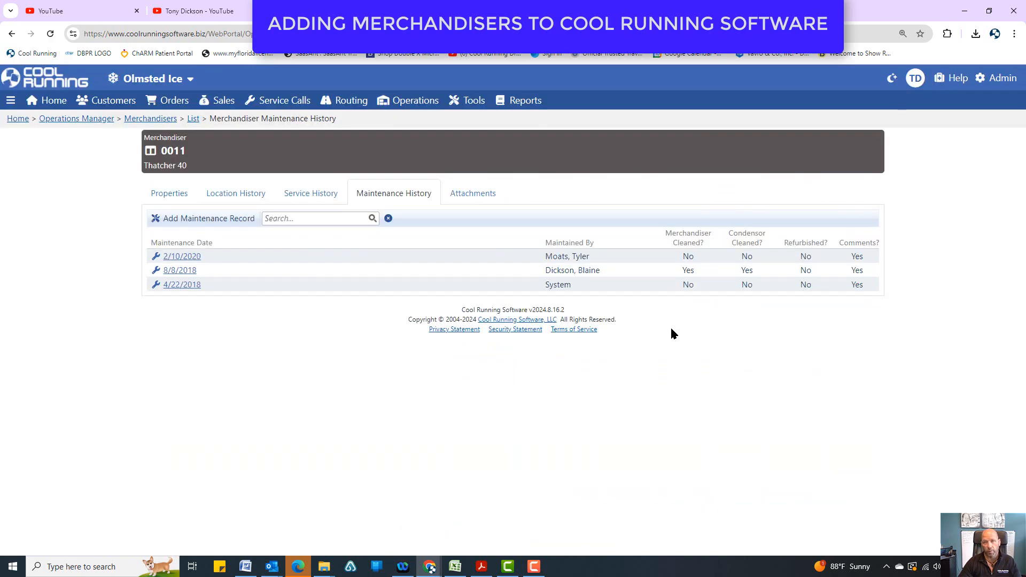
{"action": "left_click", "coordinate": [184, 257]}
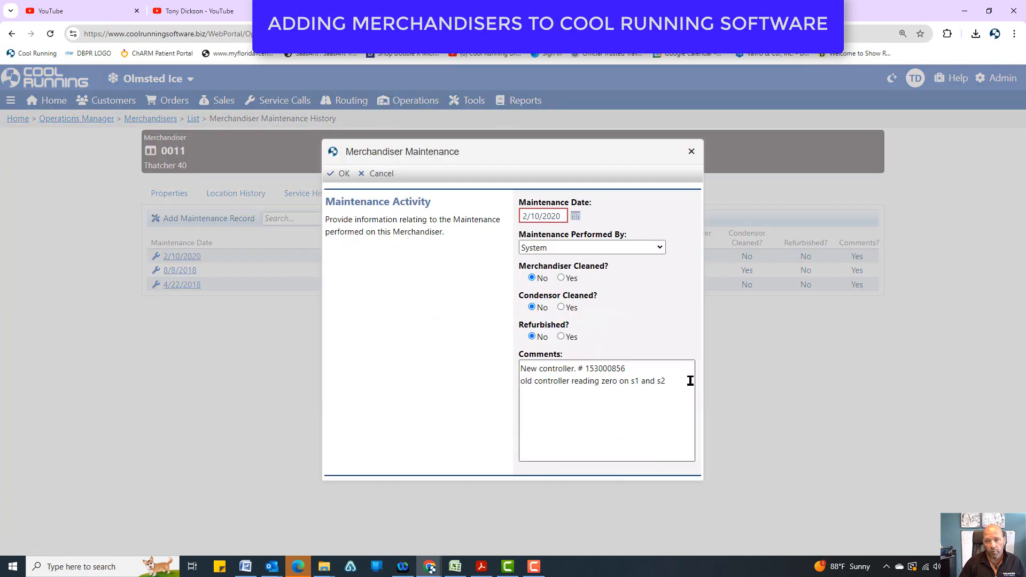
{"action": "left_click_drag", "start_coordinate": [690, 380], "coordinate": [469, 352]}
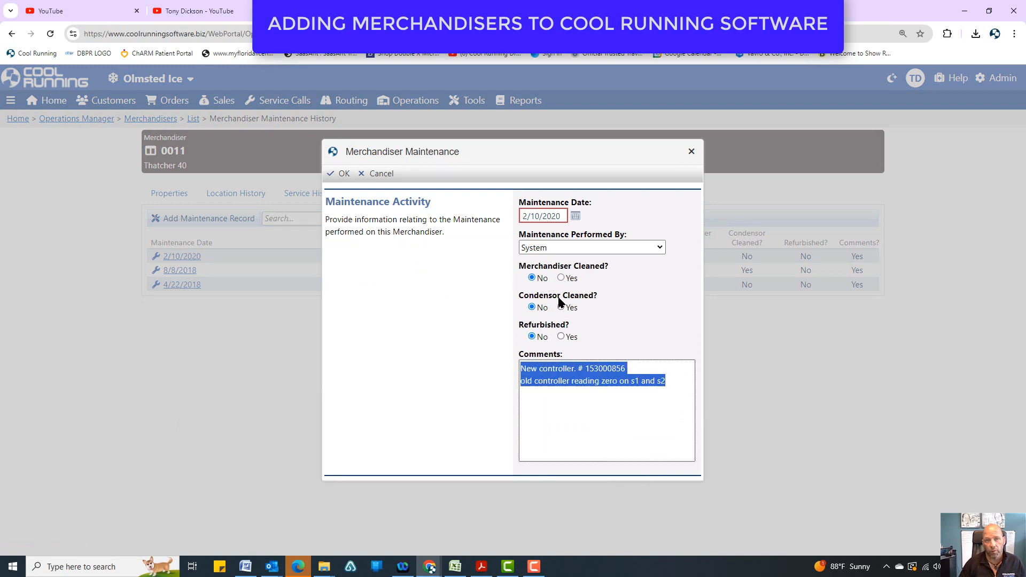
{"action": "left_click", "coordinate": [690, 153]}
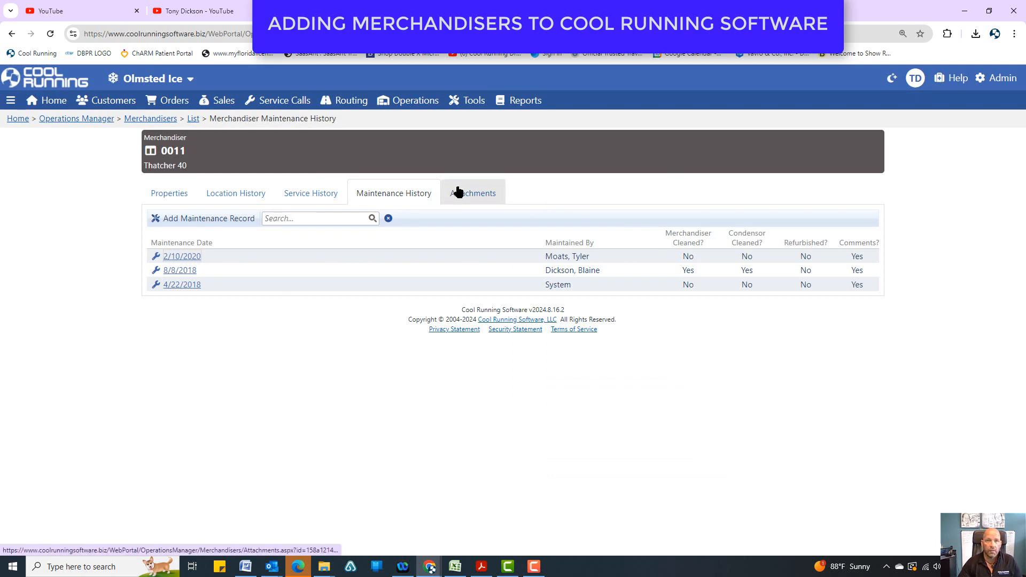
View merchandiser 0011's attachments and look at the form for uploading a new file, closing it without uploading.
{"action": "left_click", "coordinate": [455, 193]}
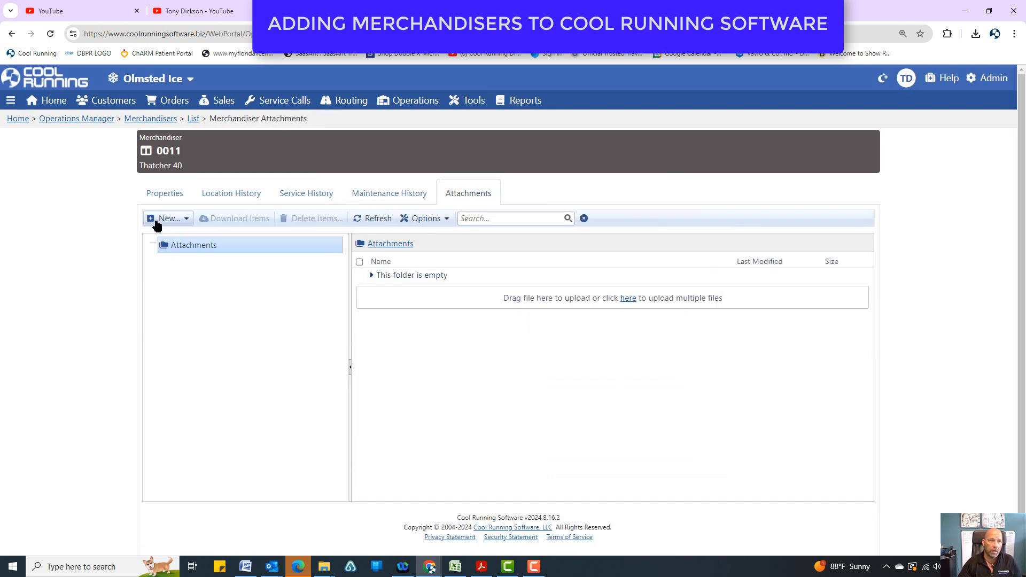
{"action": "left_click", "coordinate": [163, 219]}
{"action": "left_click", "coordinate": [165, 241]}
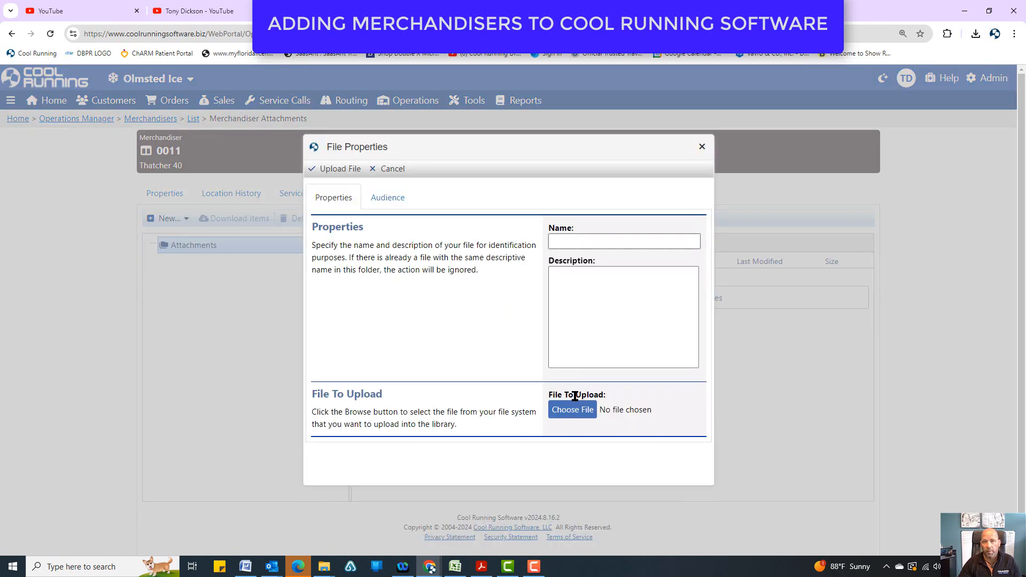
{"action": "left_click", "coordinate": [702, 148]}
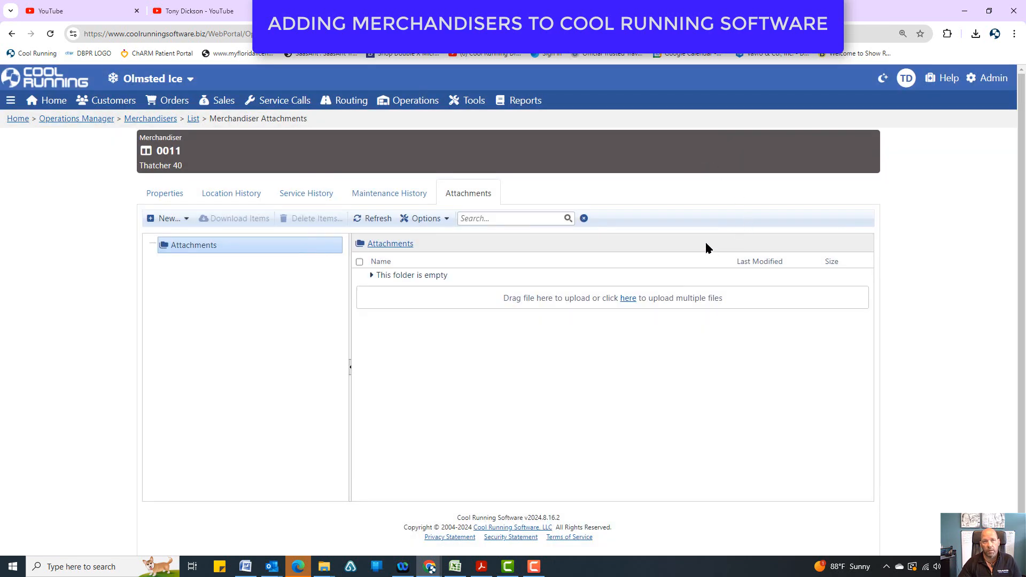
Review the general properties and geo-location settings of merchandiser 0011.
{"action": "left_click", "coordinate": [158, 196]}
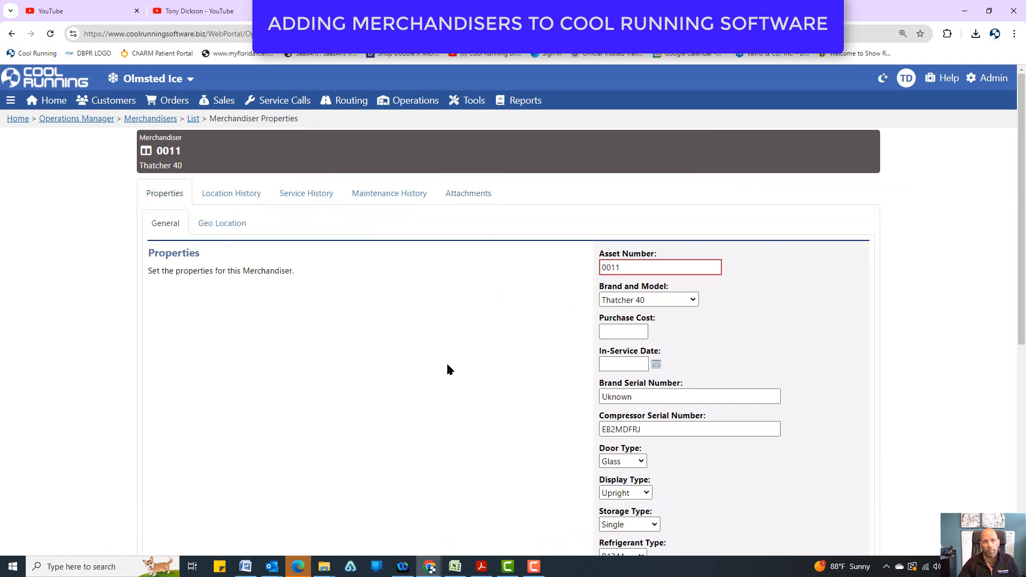
{"action": "left_click", "coordinate": [225, 233]}
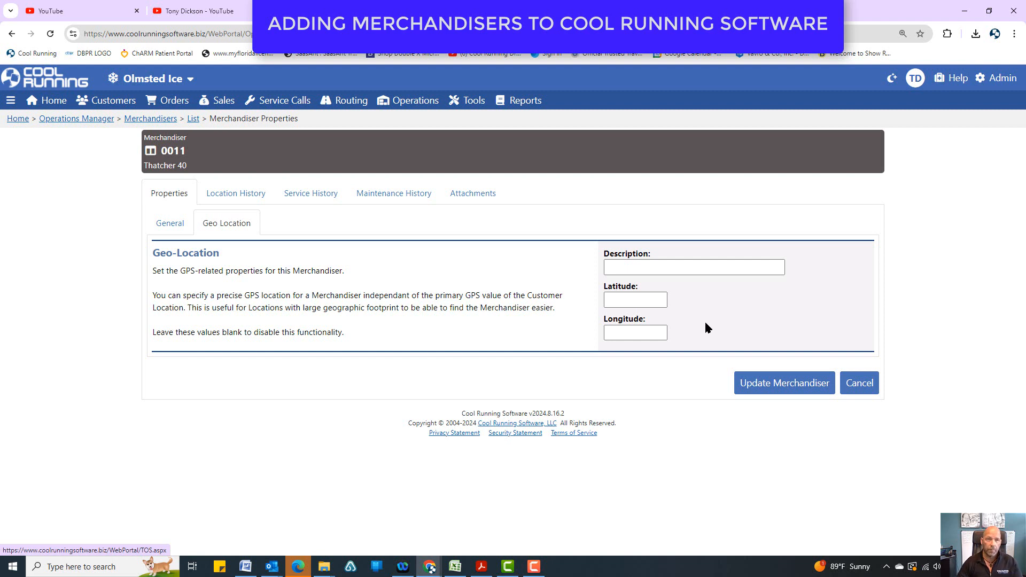
Open Nemo's Market Euclid(iq) from the location history, view the properties of its Thatcher 40 merchandiser, and return to the customer location.
{"action": "left_click", "coordinate": [234, 200]}
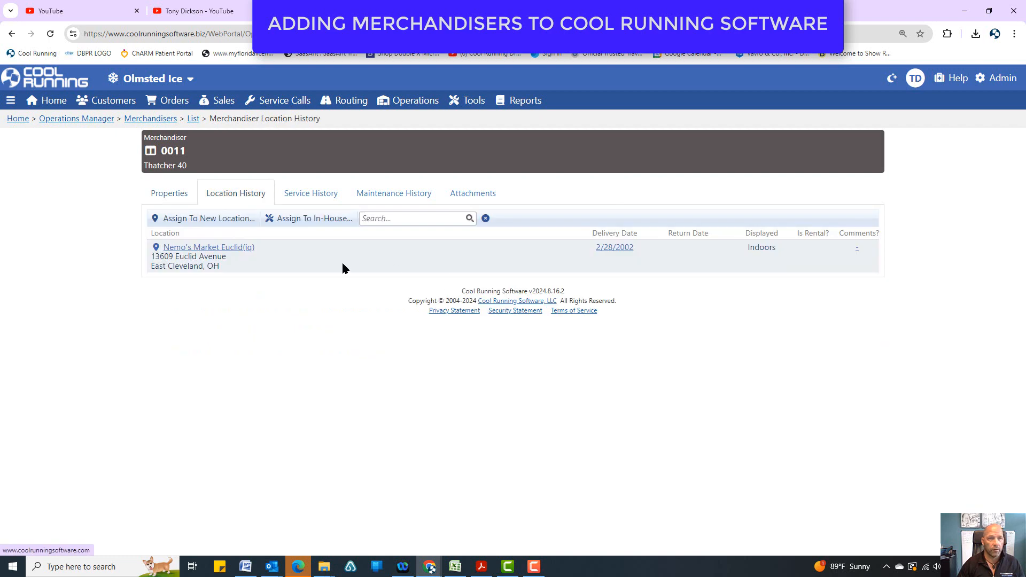
{"action": "left_click", "coordinate": [236, 248]}
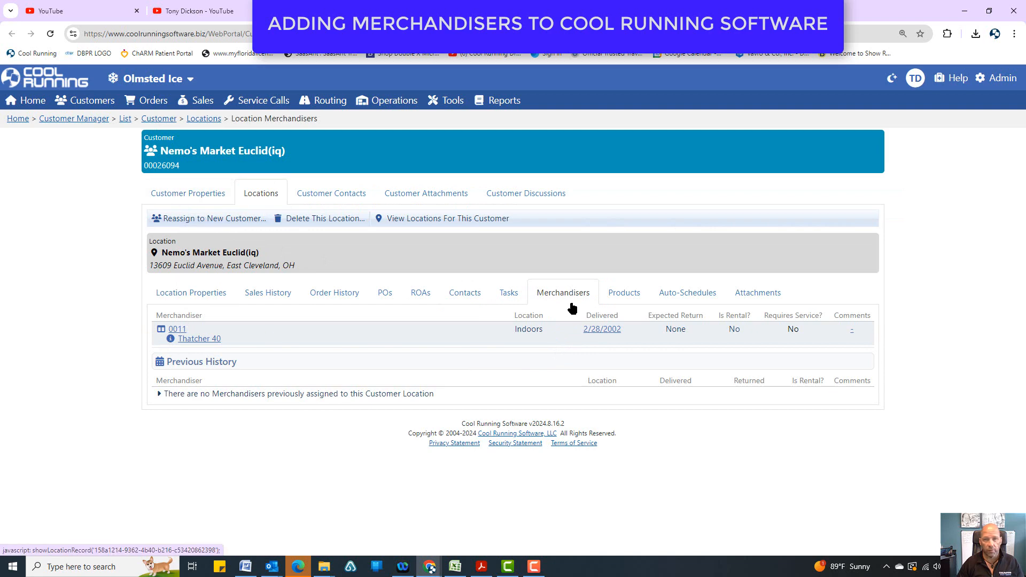
{"action": "left_click", "coordinate": [204, 340]}
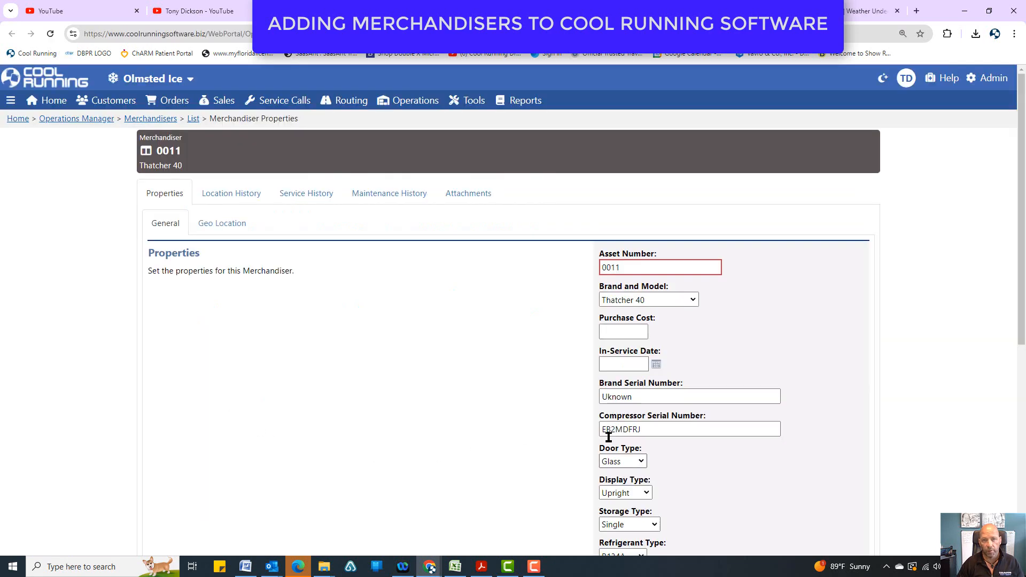
{"action": "scroll", "coordinate": [610, 407], "scroll_direction": "down", "scroll_amount": 7}
{"action": "scroll", "coordinate": [611, 401], "scroll_direction": "up", "scroll_amount": 7}
{"action": "left_click", "coordinate": [470, 11]}
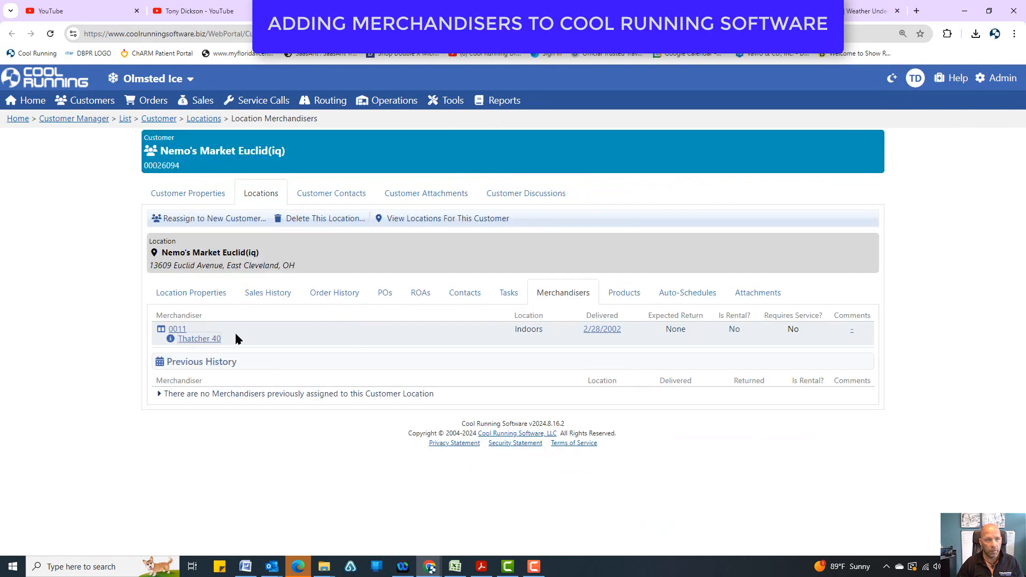
Inspect the assignment properties of merchandiser 0011 at Nemo's Market Euclid(iq) and close them without changes.
{"action": "left_click", "coordinate": [176, 330]}
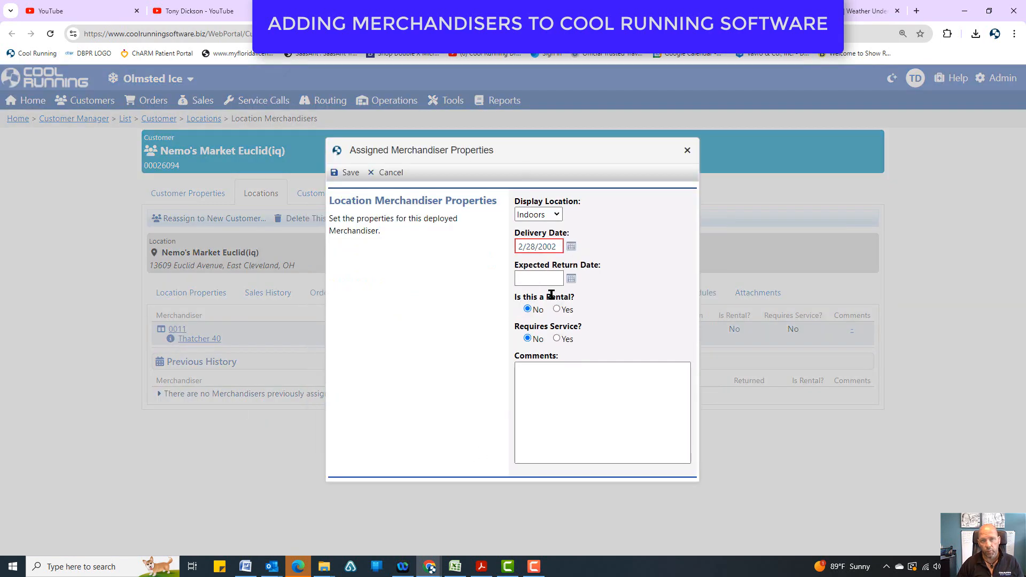
{"action": "left_click", "coordinate": [687, 150]}
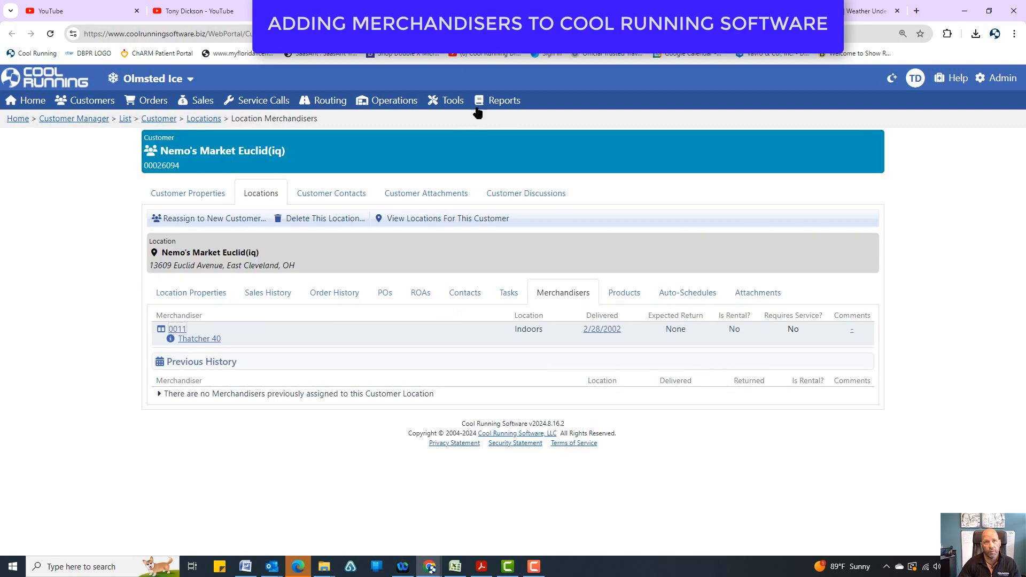
Leave the Nemo's Market Euclid(iq) location for a page in the operations section.
{"action": "left_click", "coordinate": [387, 100]}
{"action": "left_click", "coordinate": [405, 156]}
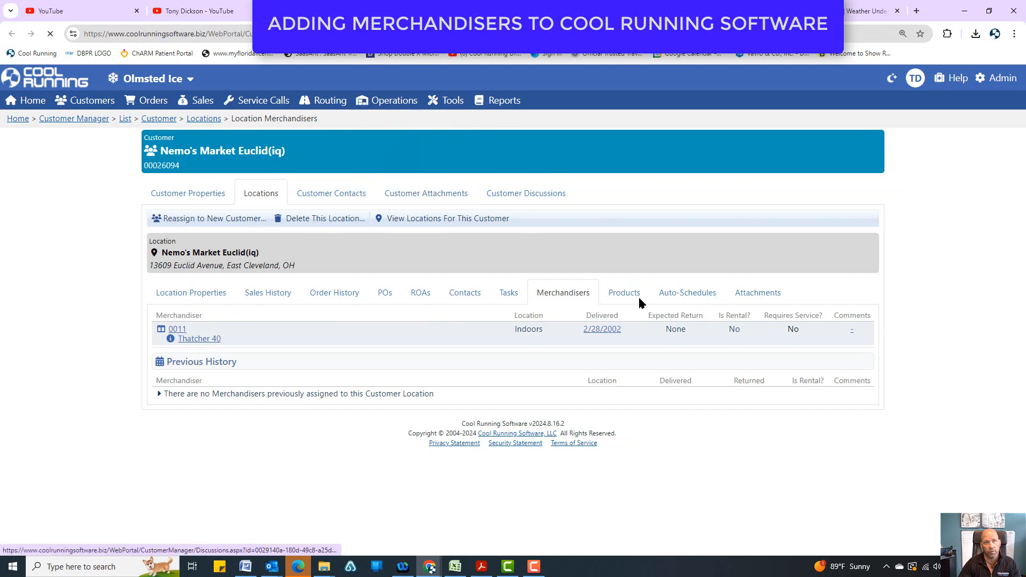